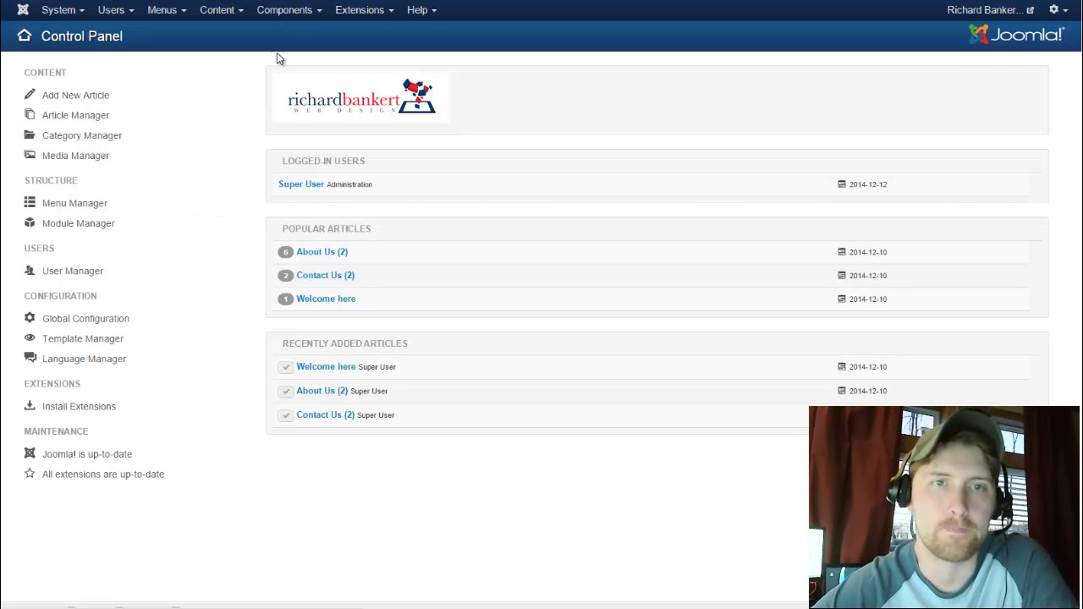
# Open the Ignite Gallery component from the Components menu
pyautogui.click(288, 15)
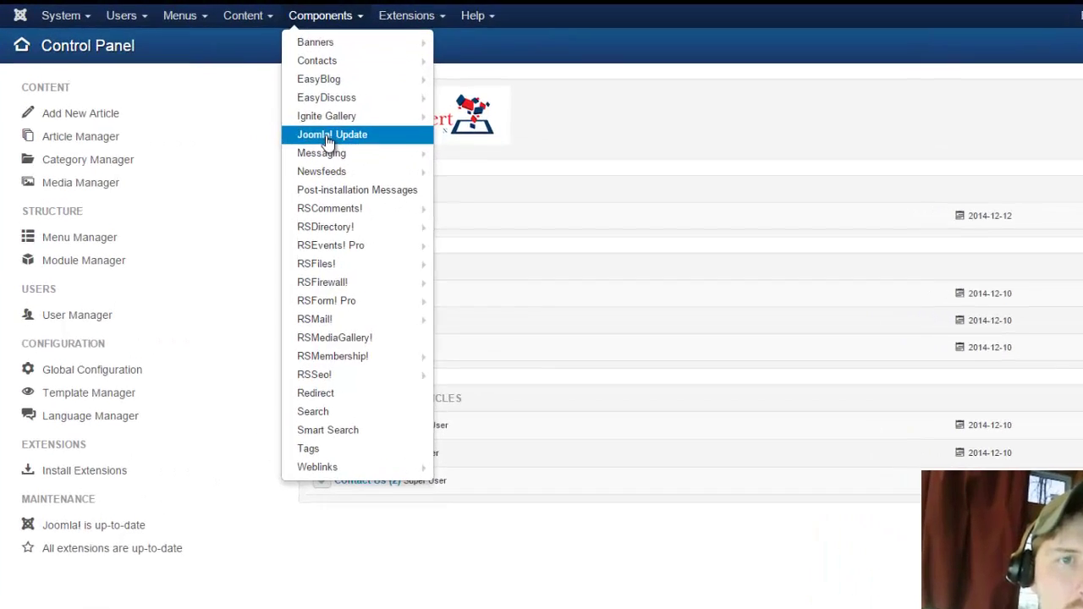
pyautogui.click(336, 118)
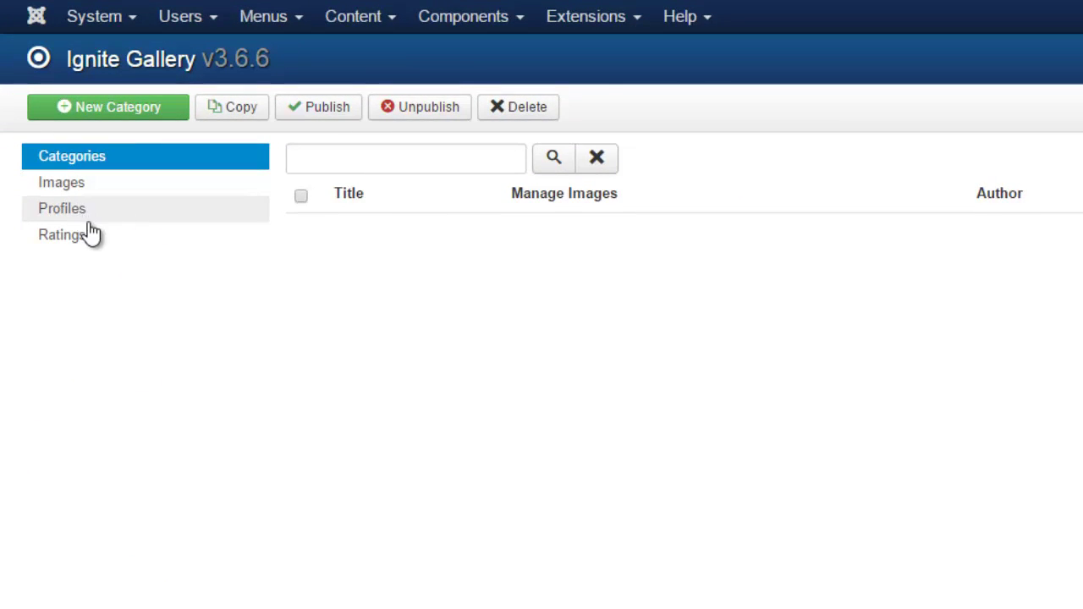
# Create a new gallery profile titled 'General' and save it
pyautogui.click(101, 219)
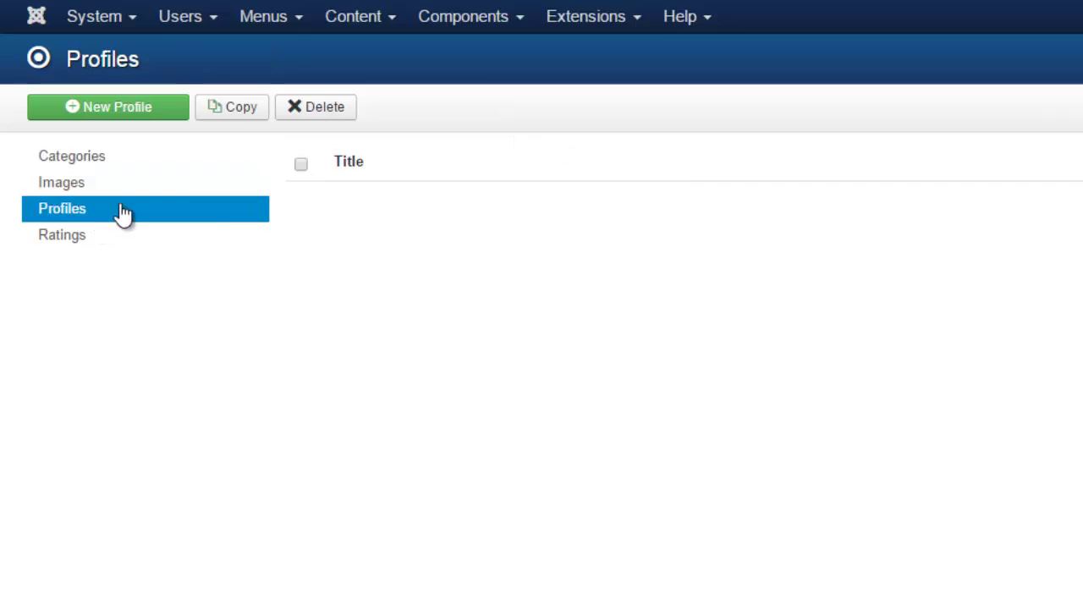
pyautogui.click(99, 109)
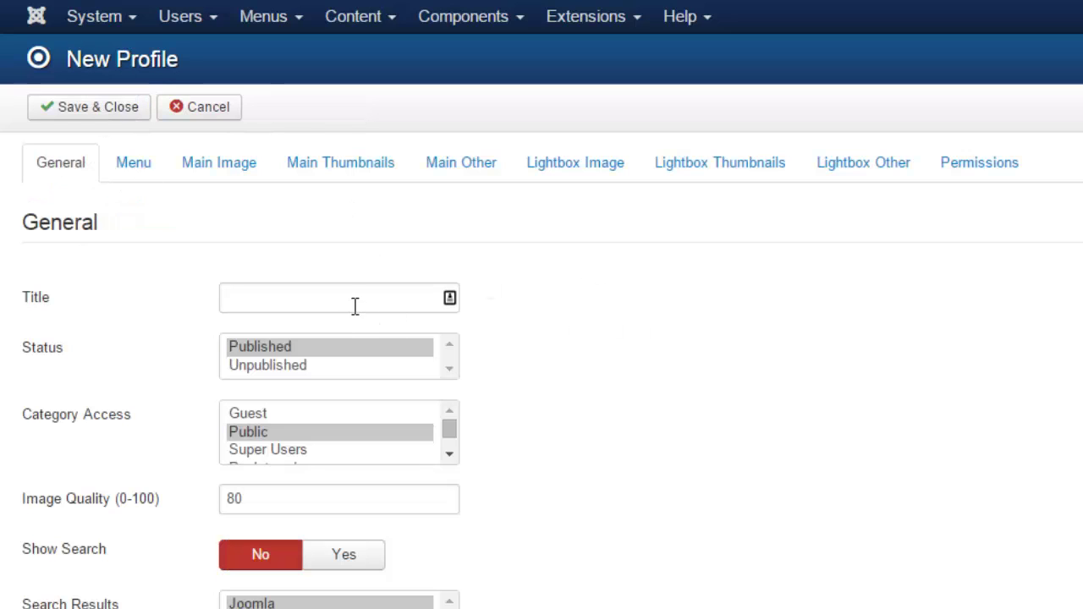
pyautogui.click(355, 306)
pyautogui.write('General')
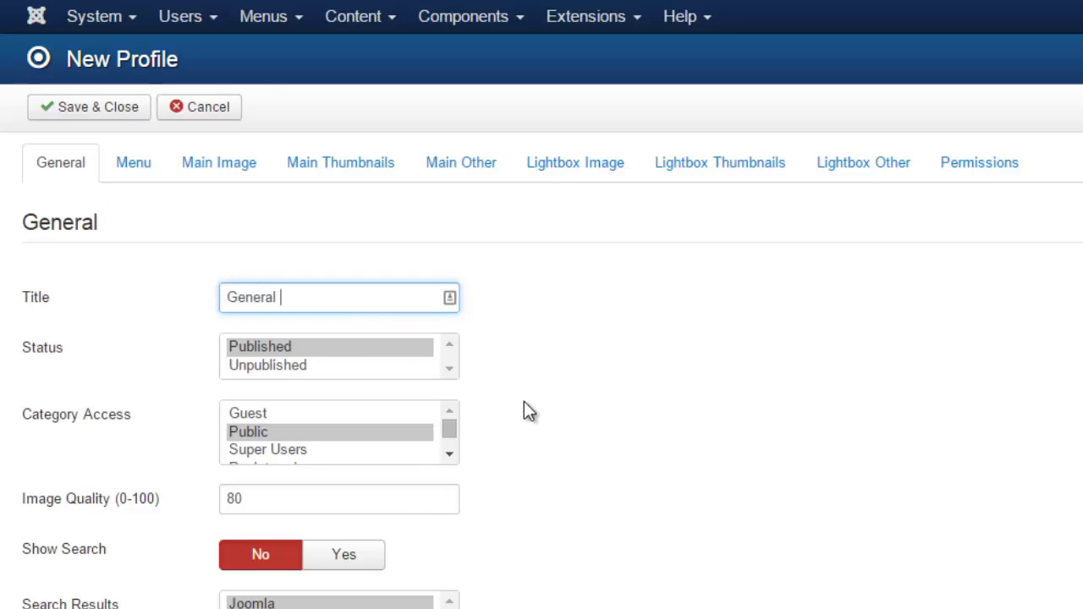
pyautogui.scroll(-3, 524, 407)
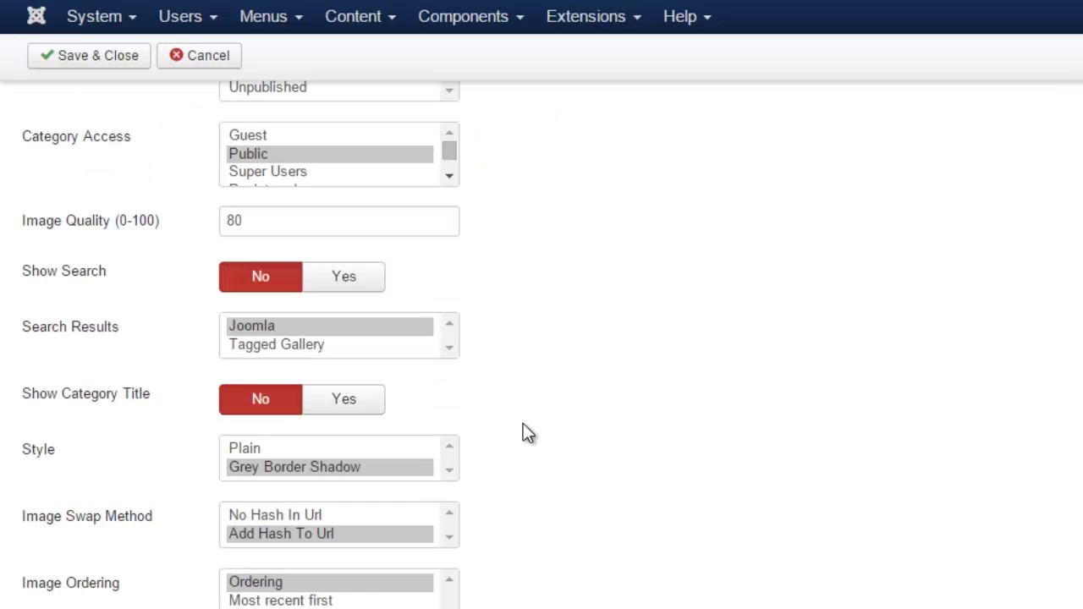
pyautogui.scroll(-4, 370, 584)
pyautogui.scroll(-2, 461, 576)
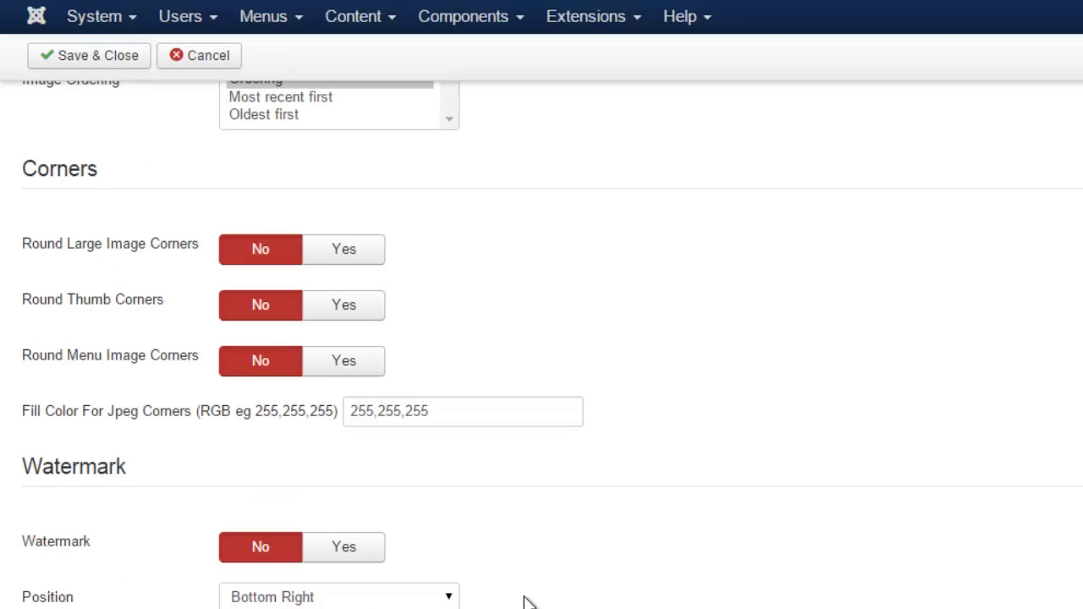
pyautogui.scroll(10, 549, 542)
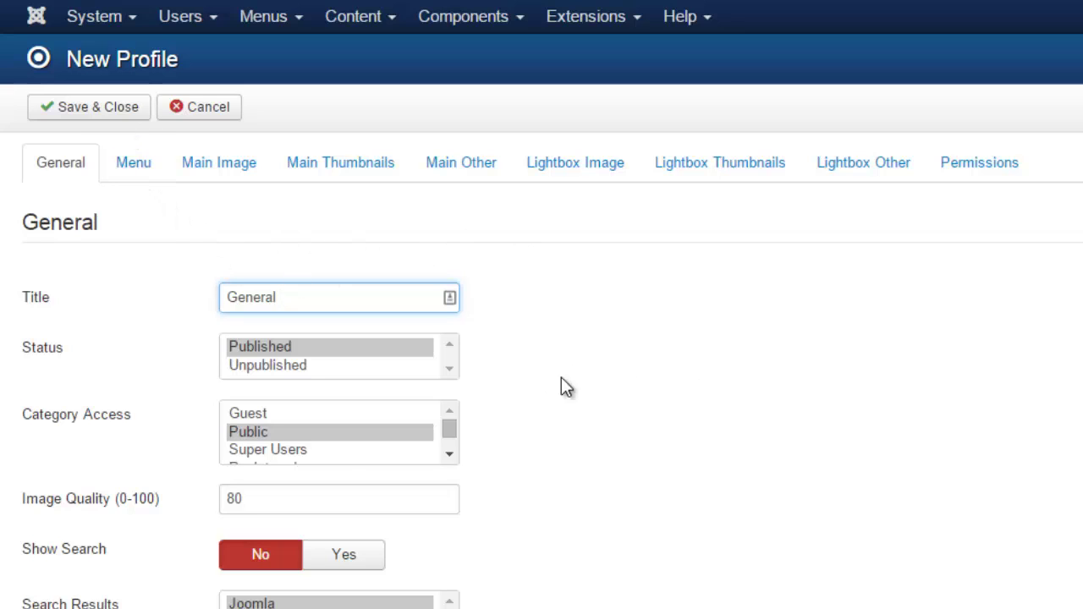
pyautogui.click(66, 110)
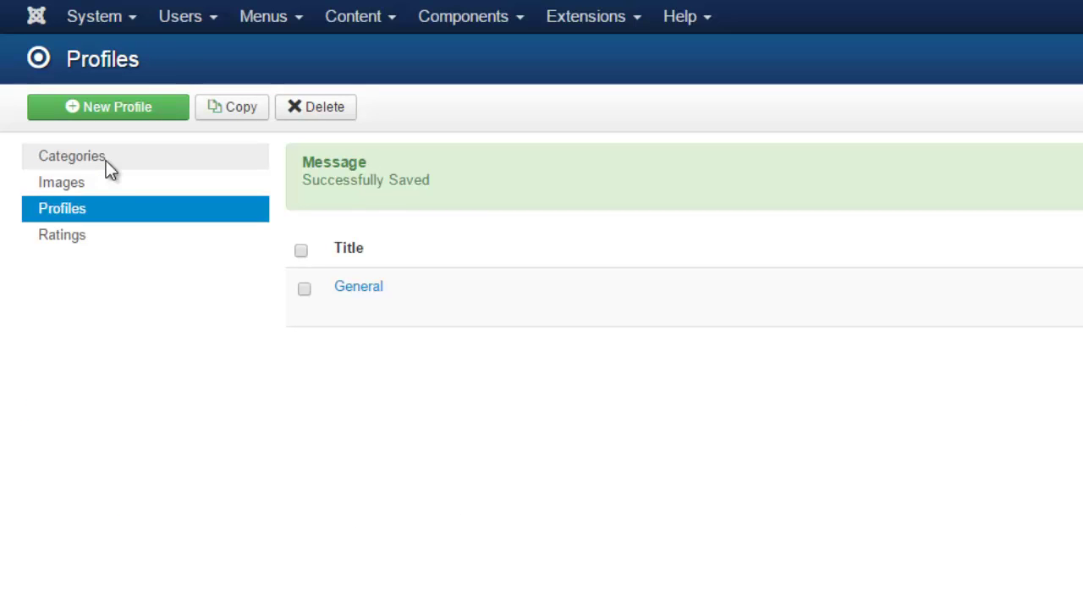
# Add a gallery category titled 'General' with the General profile and Top parent, and save it
pyautogui.click(71, 156)
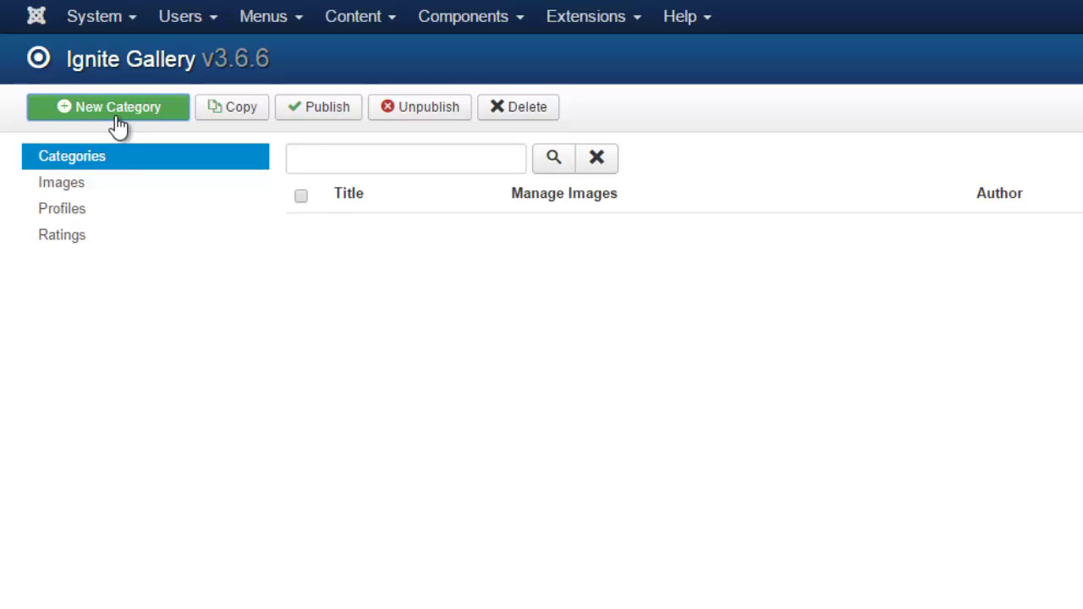
pyautogui.click(117, 125)
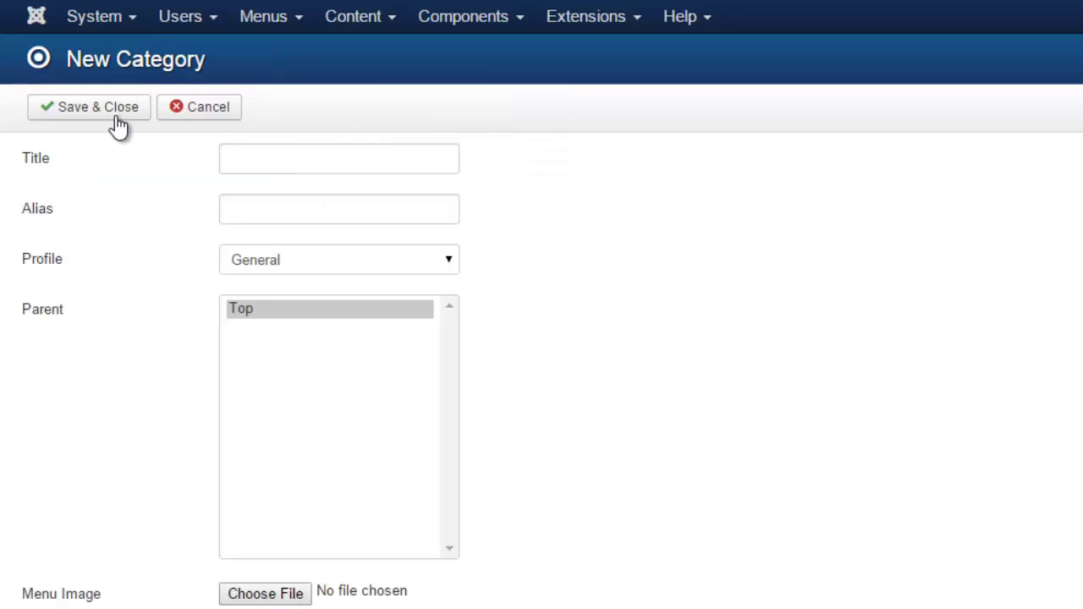
pyautogui.click(260, 153)
pyautogui.write('General')
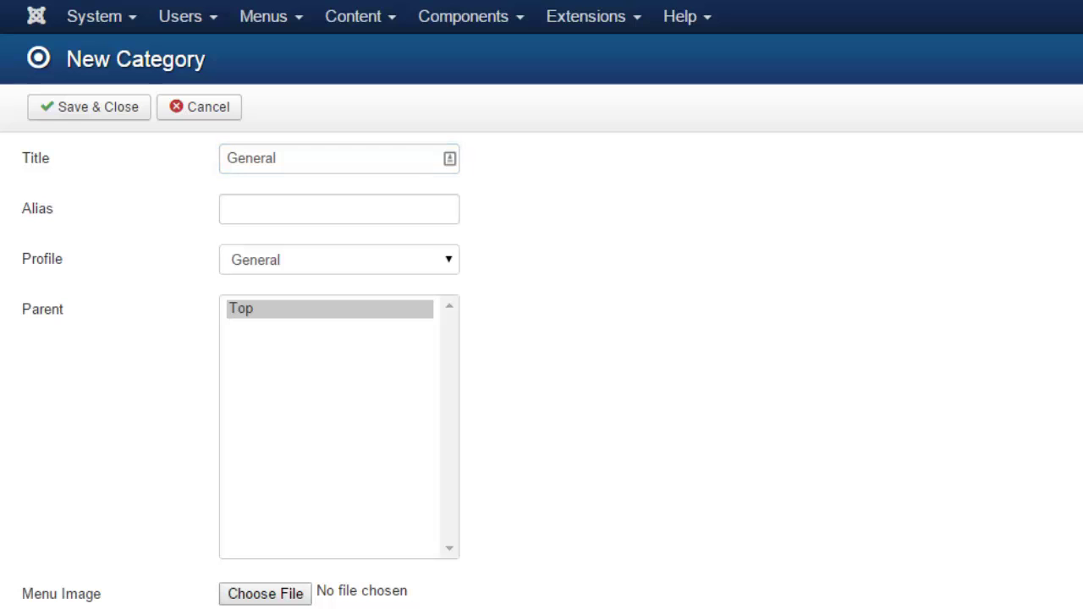
pyautogui.scroll(-2, 542, 339)
pyautogui.scroll(-5, 177, 528)
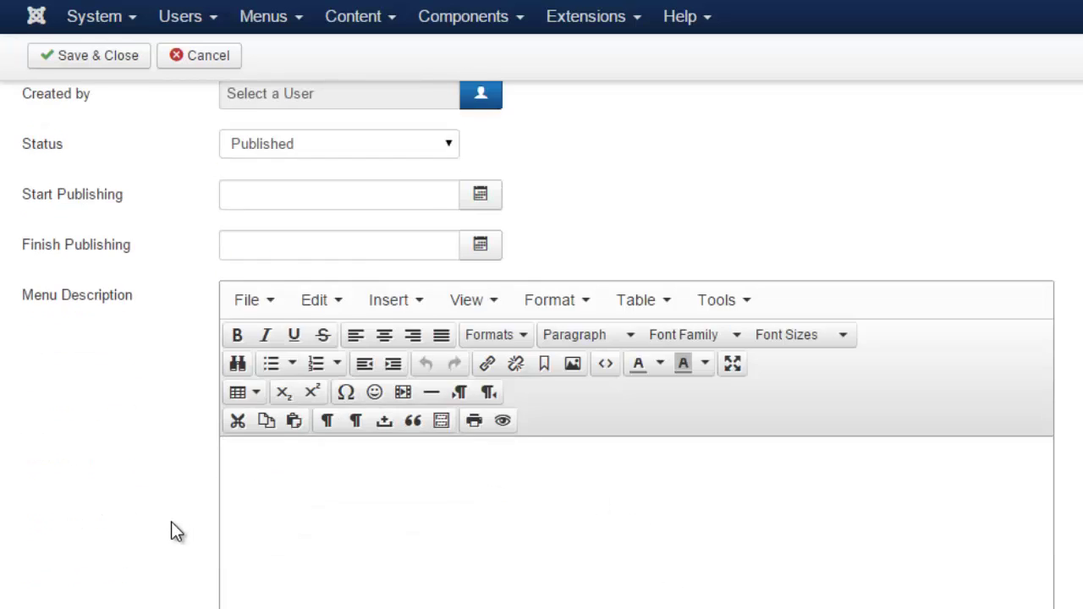
pyautogui.scroll(8, 171, 521)
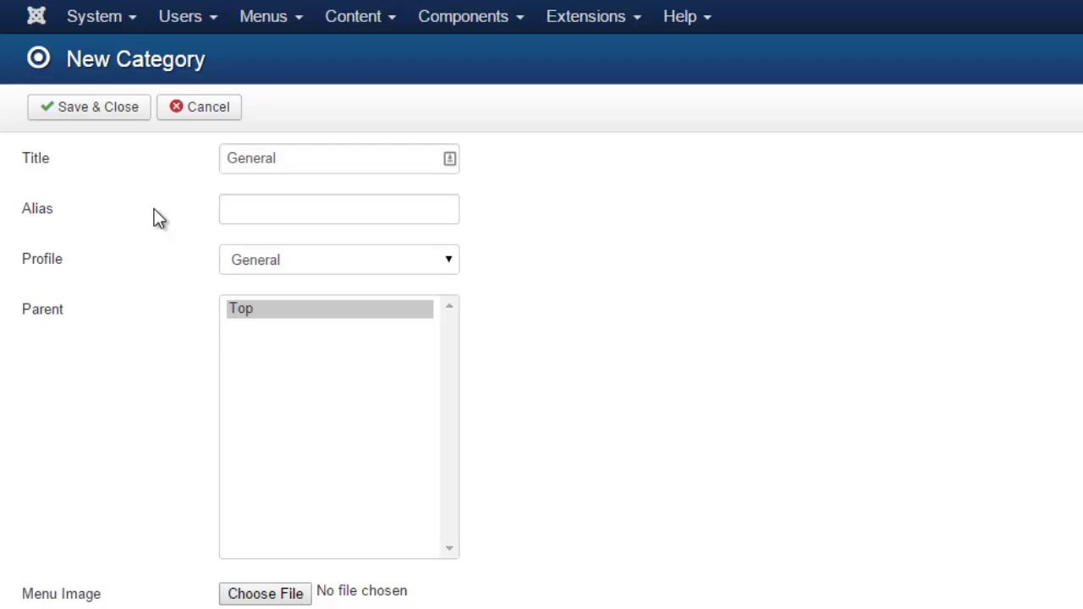
pyautogui.click(116, 110)
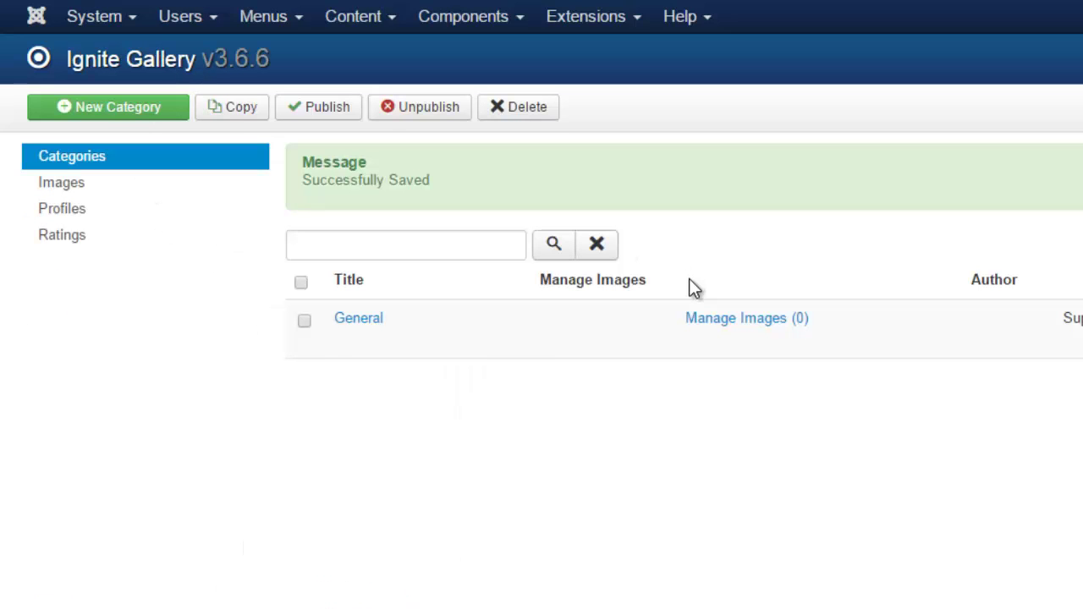
# On the Manage Images page, choose General as the category to upload into
pyautogui.click(135, 190)
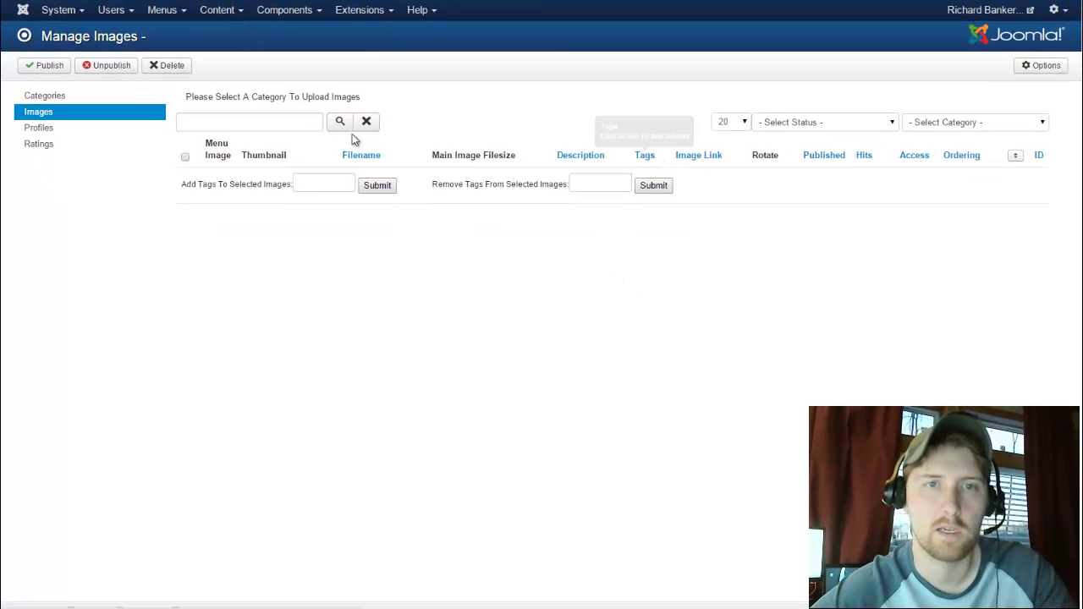
pyautogui.moveTo(185, 96); pyautogui.dragTo(381, 106)
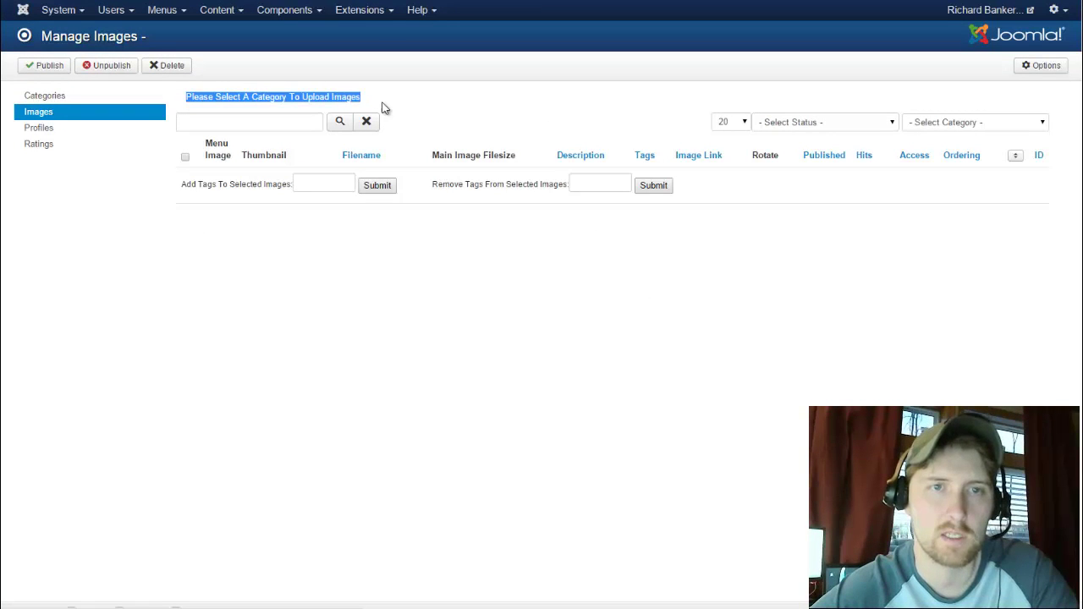
pyautogui.click(926, 122)
pyautogui.click(931, 145)
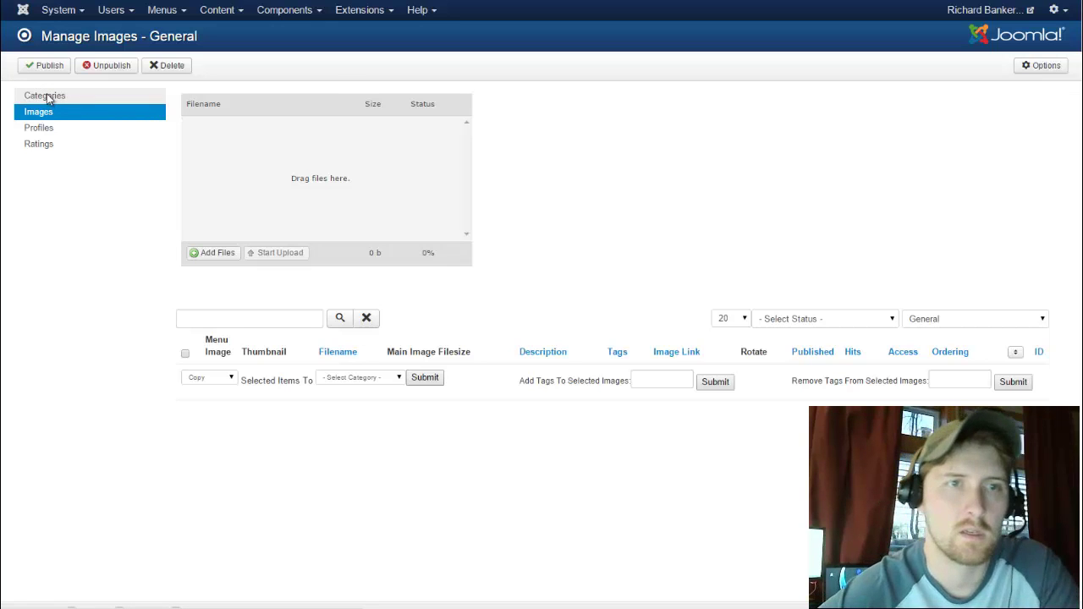
# Create a category titled 'Christmas' with General as its parent and save it
pyautogui.click(47, 96)
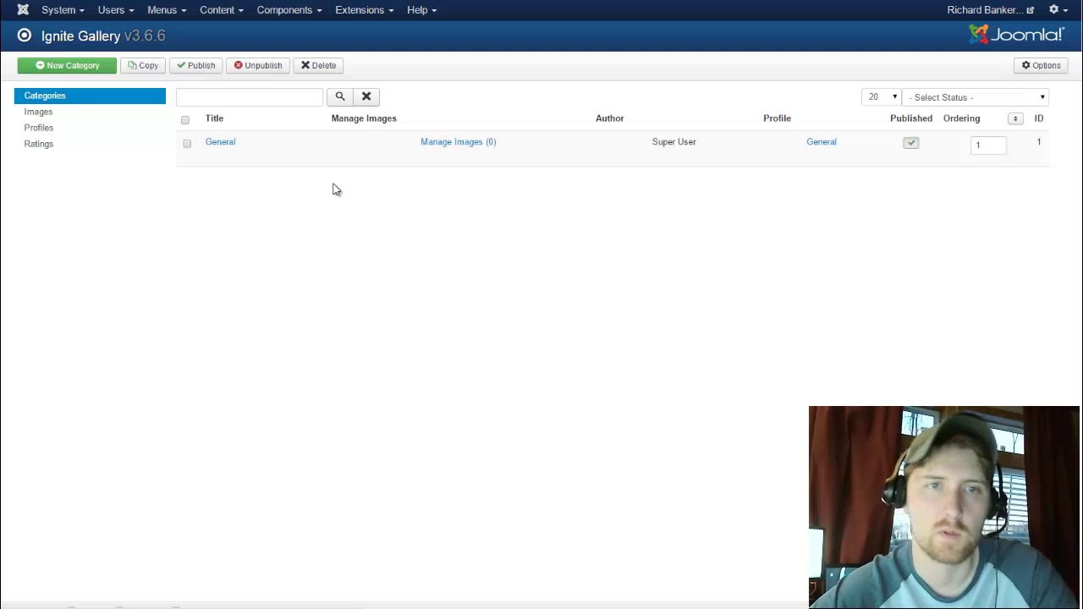
pyautogui.click(95, 72)
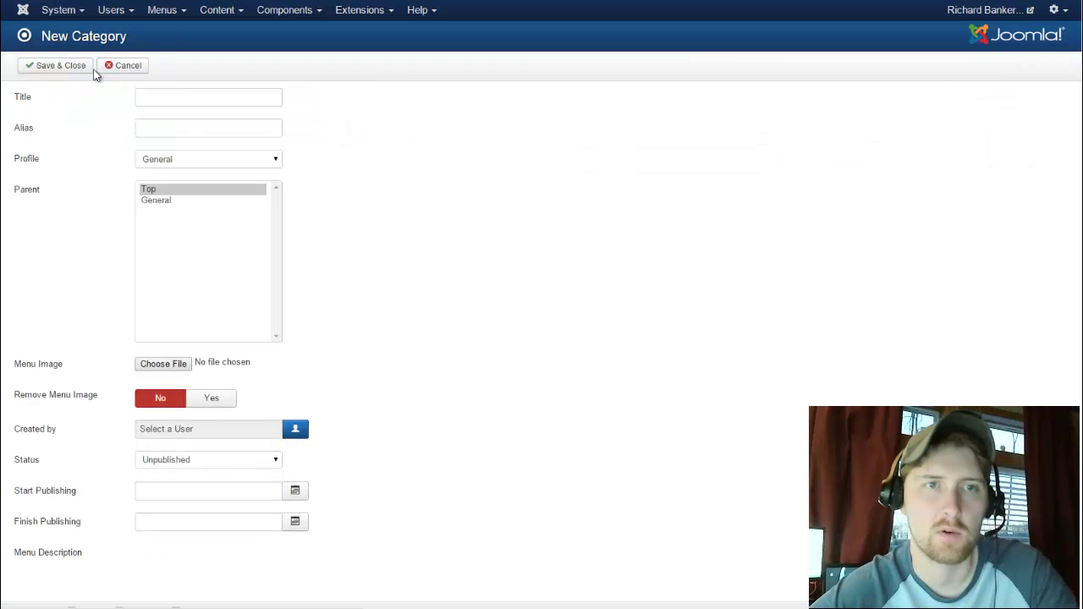
pyautogui.click(182, 96)
pyautogui.write('Chris')
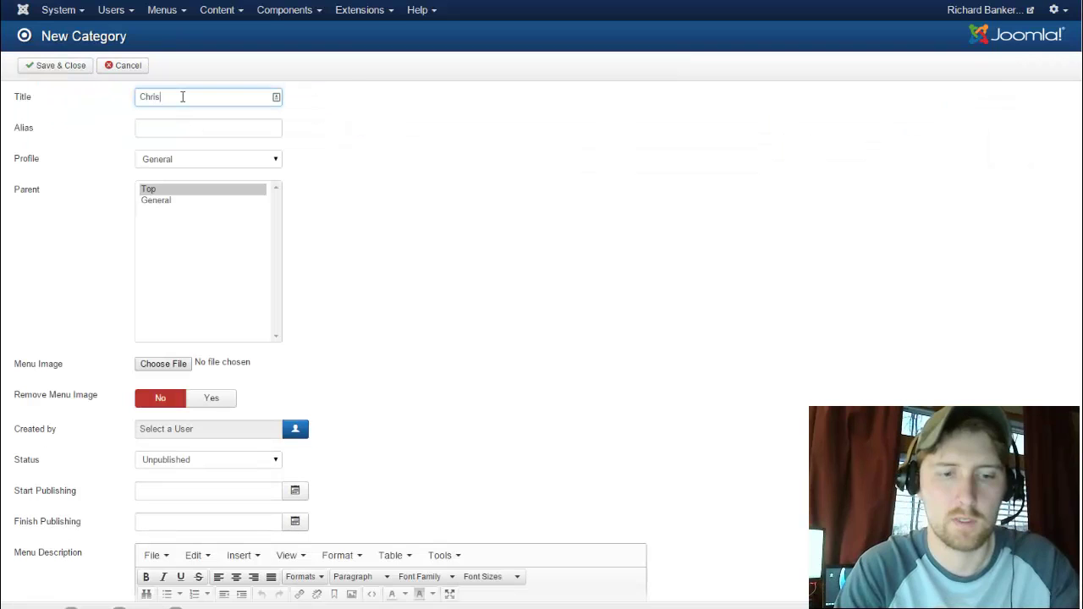
pyautogui.write('tmas')
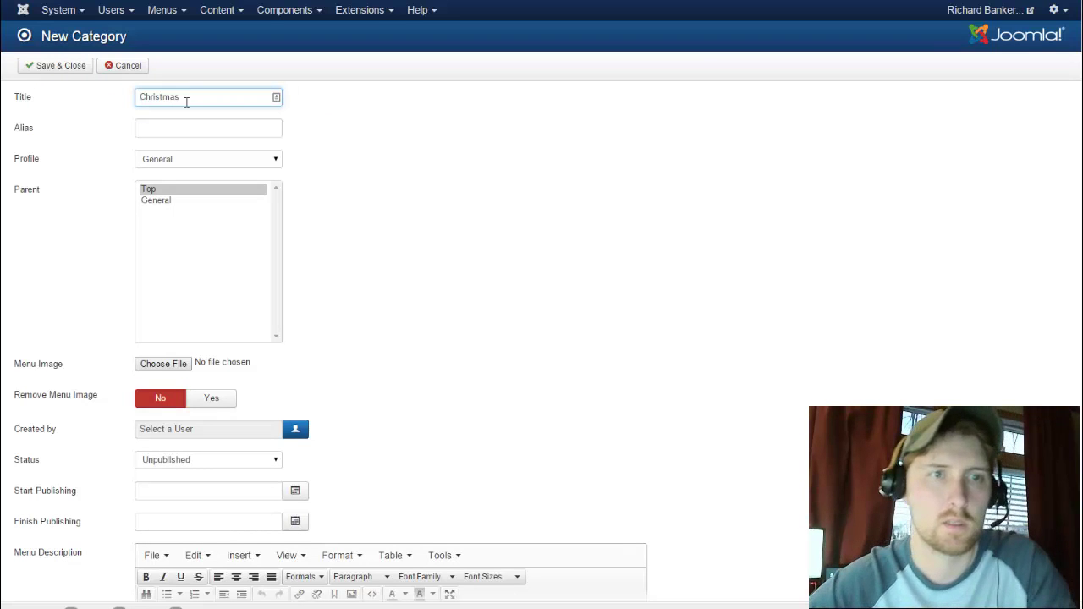
pyautogui.click(202, 204)
pyautogui.scroll(-1, 422, 213)
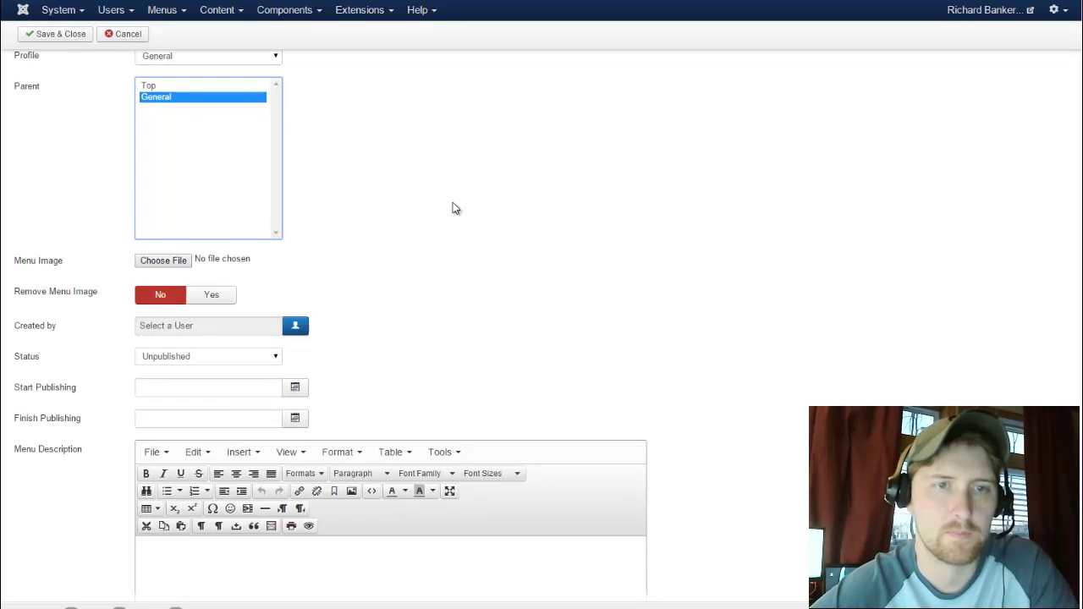
pyautogui.scroll(-3, 453, 209)
pyautogui.scroll(4, 474, 211)
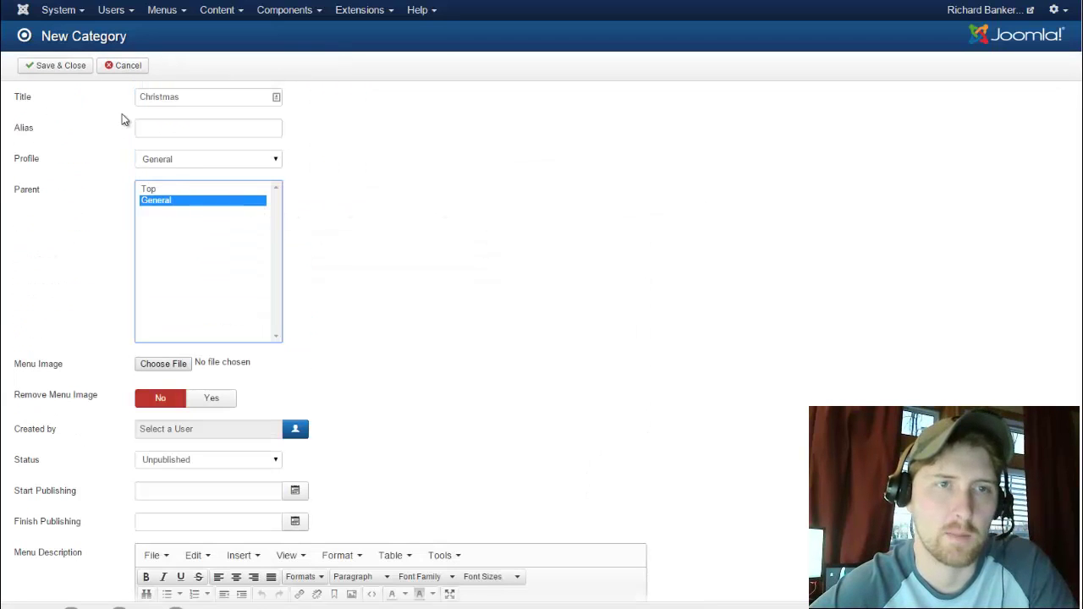
pyautogui.click(66, 69)
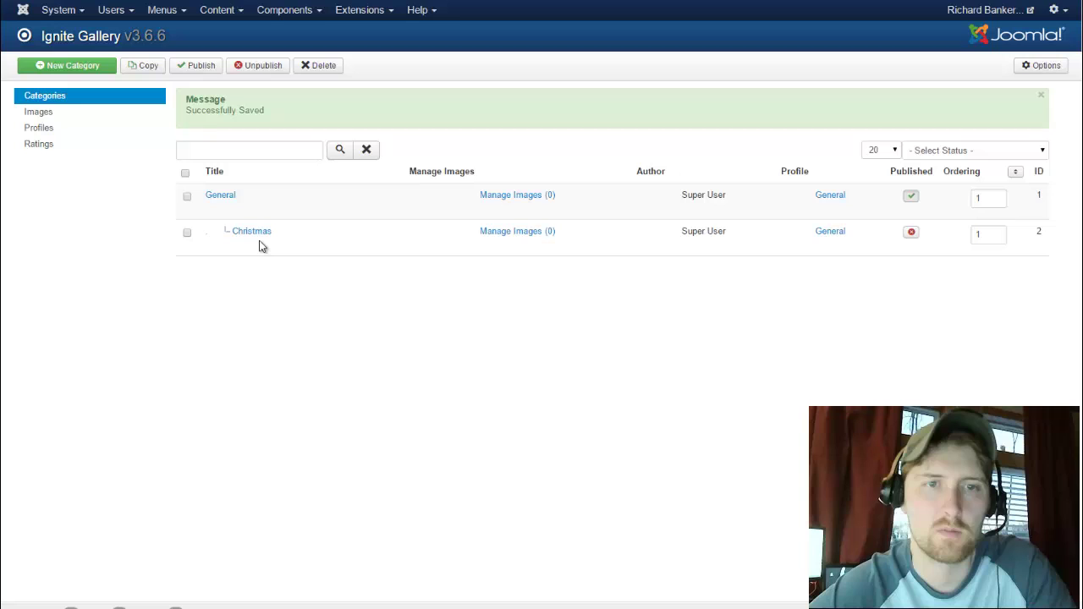
# Publish the Christmas category and go to its Manage Images (0) page
pyautogui.click(910, 234)
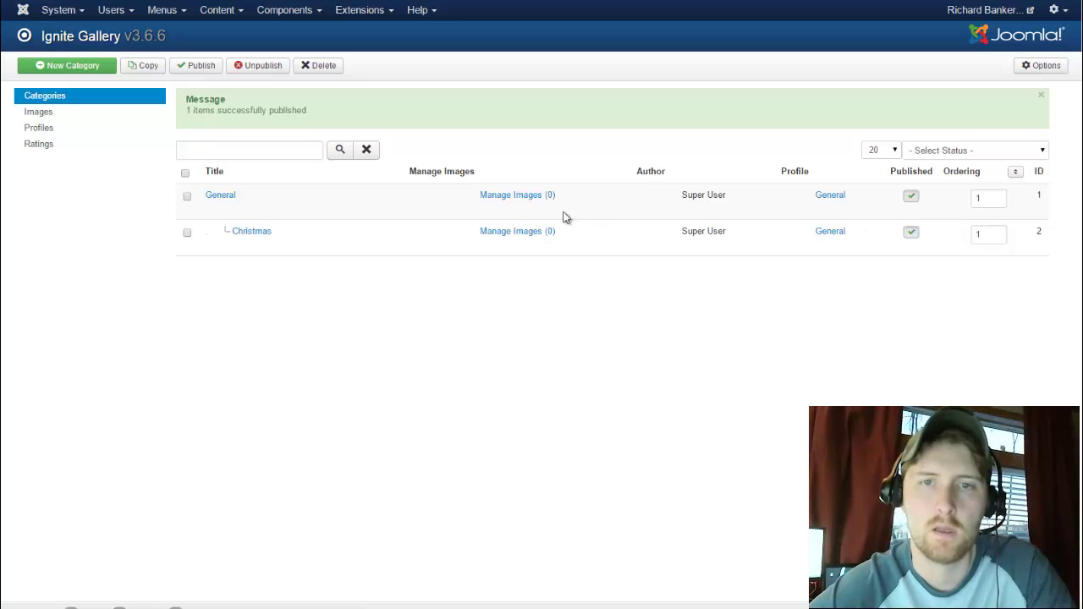
pyautogui.click(513, 233)
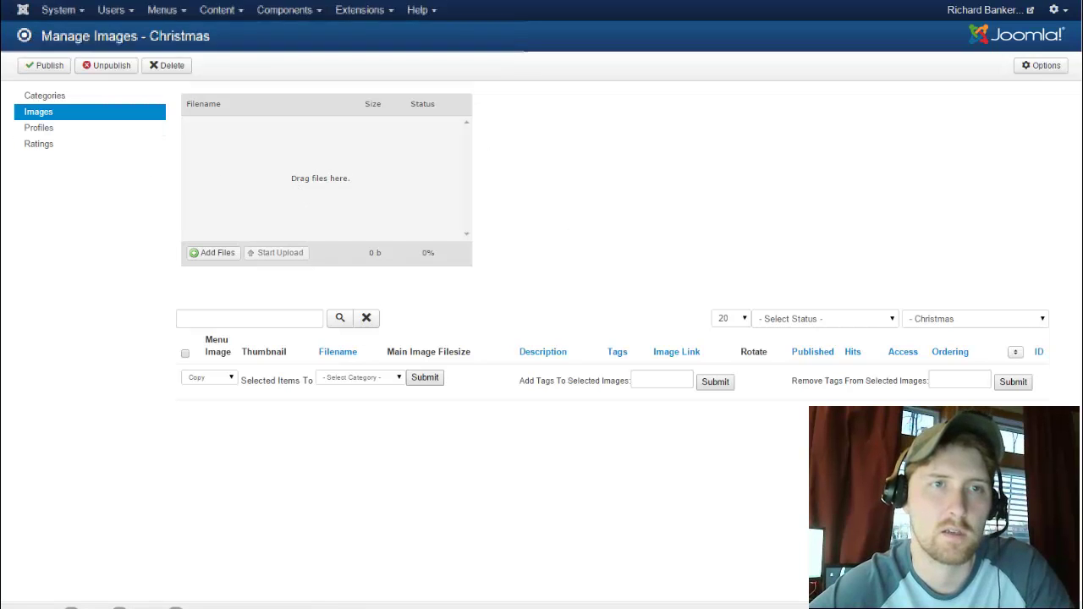
# Drag several Christmas photos from the Explorer folder into the 'Drag files here' upload area
pyautogui.hotkey('alt', 'Tab')
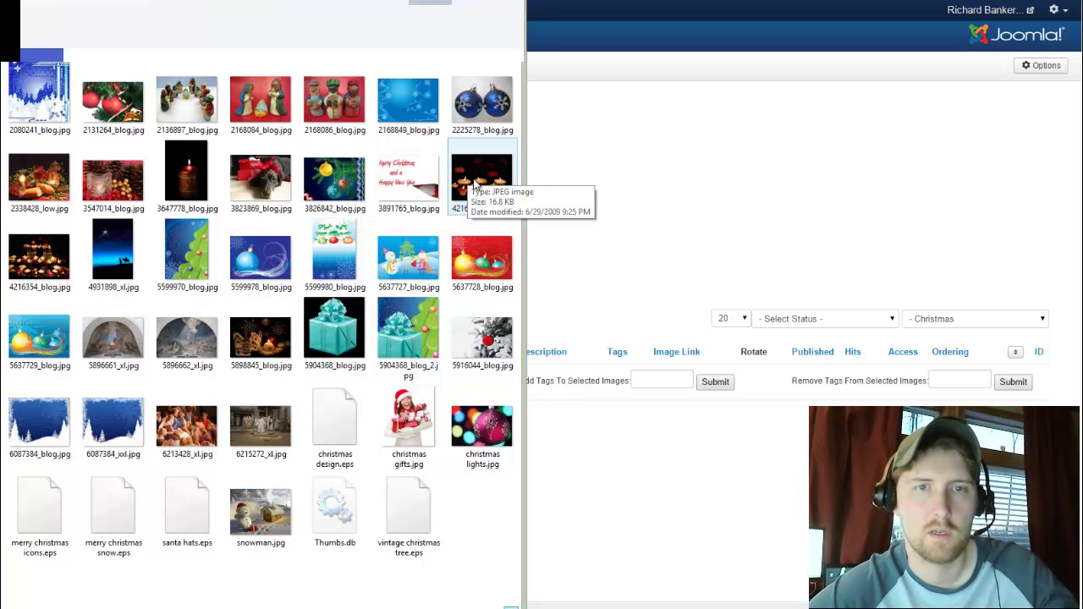
pyautogui.moveTo(474, 182); pyautogui.dragTo(144, 153)
pyautogui.moveTo(355, 8); pyautogui.dragTo(135, 7)
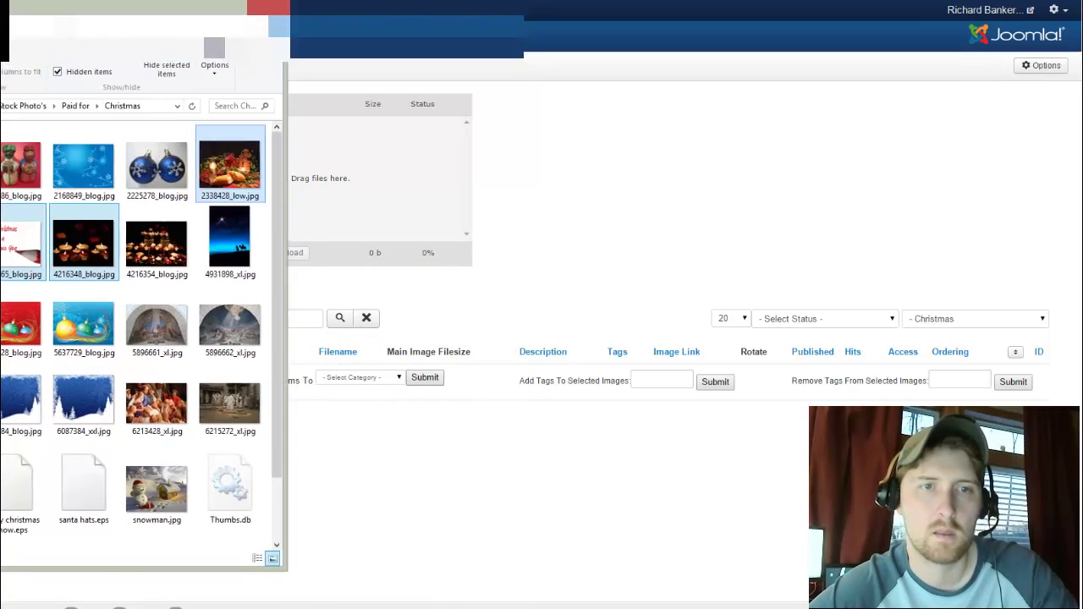
pyautogui.moveTo(84, 238); pyautogui.dragTo(319, 206)
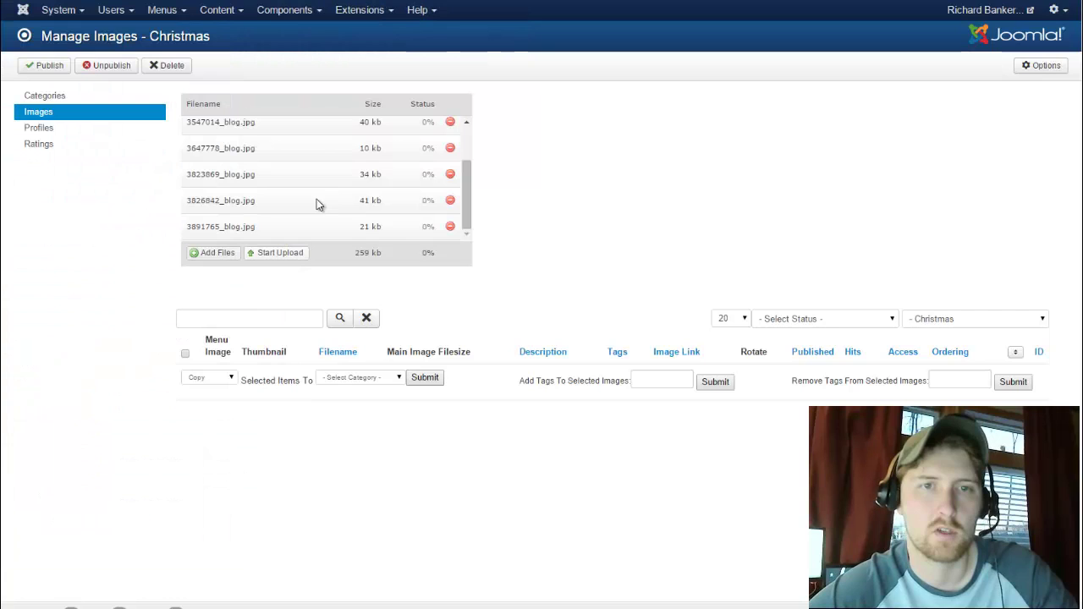
# Upload the queued Christmas photos into the Christmas category
pyautogui.click(276, 258)
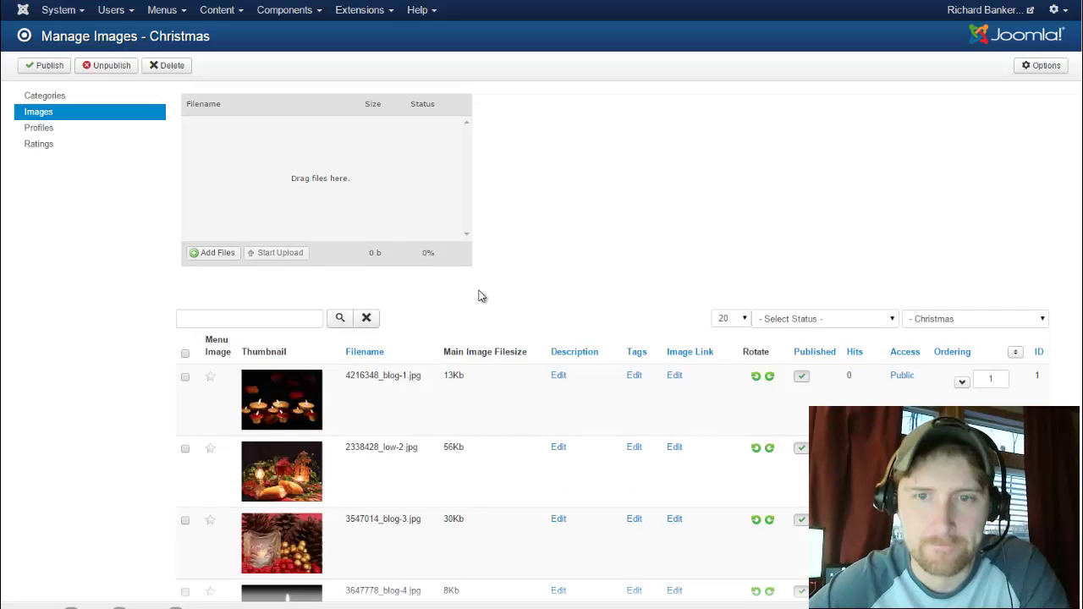
pyautogui.scroll(-2, 478, 295)
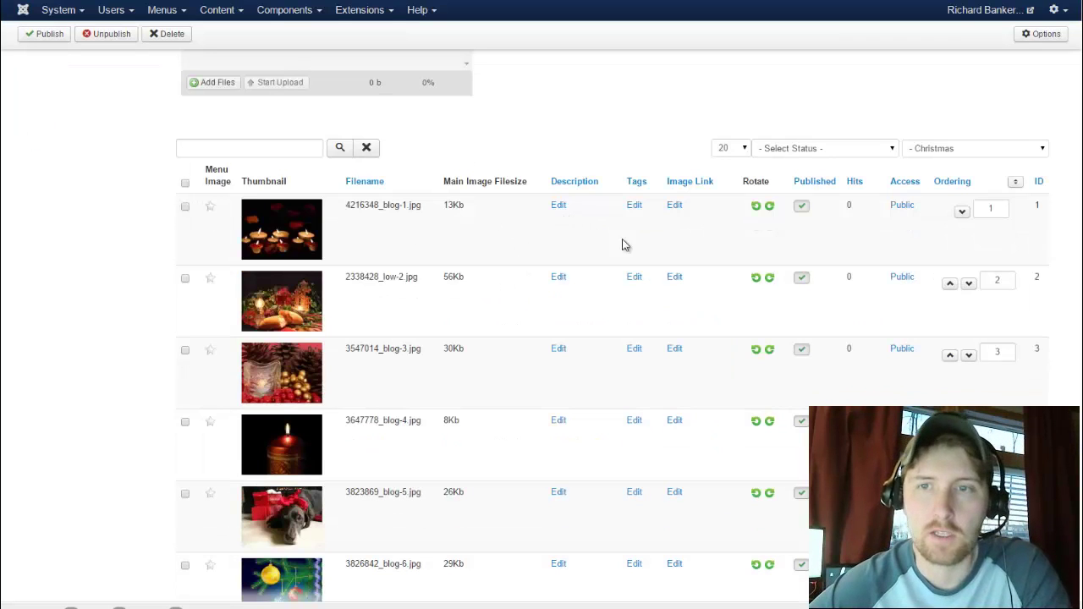
pyautogui.scroll(-2, 526, 242)
pyautogui.scroll(2, 531, 247)
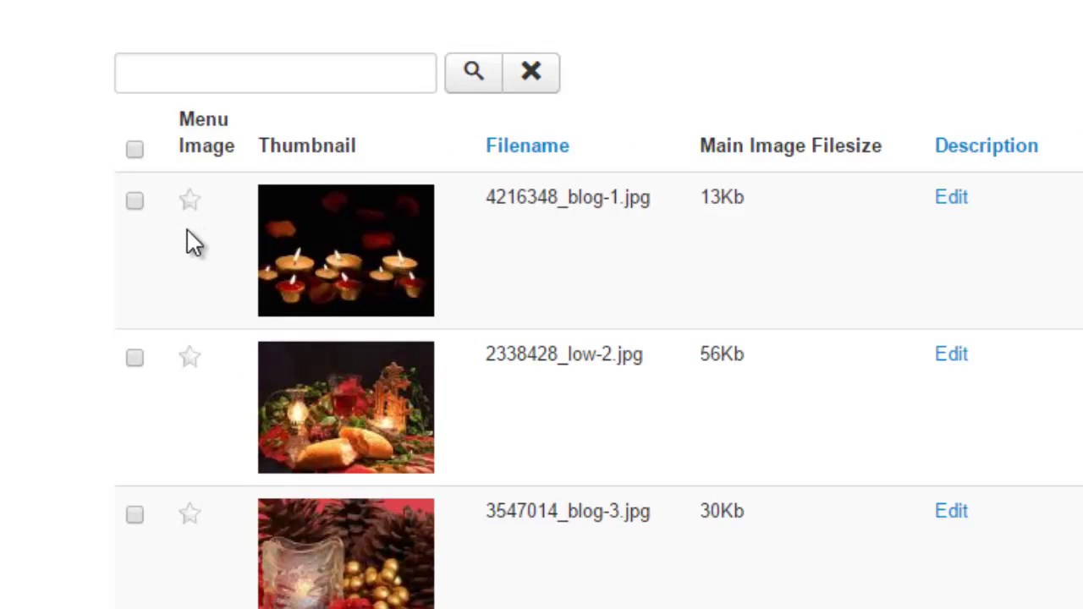
# Make the candles photo in the first row the category's menu image
pyautogui.click(190, 200)
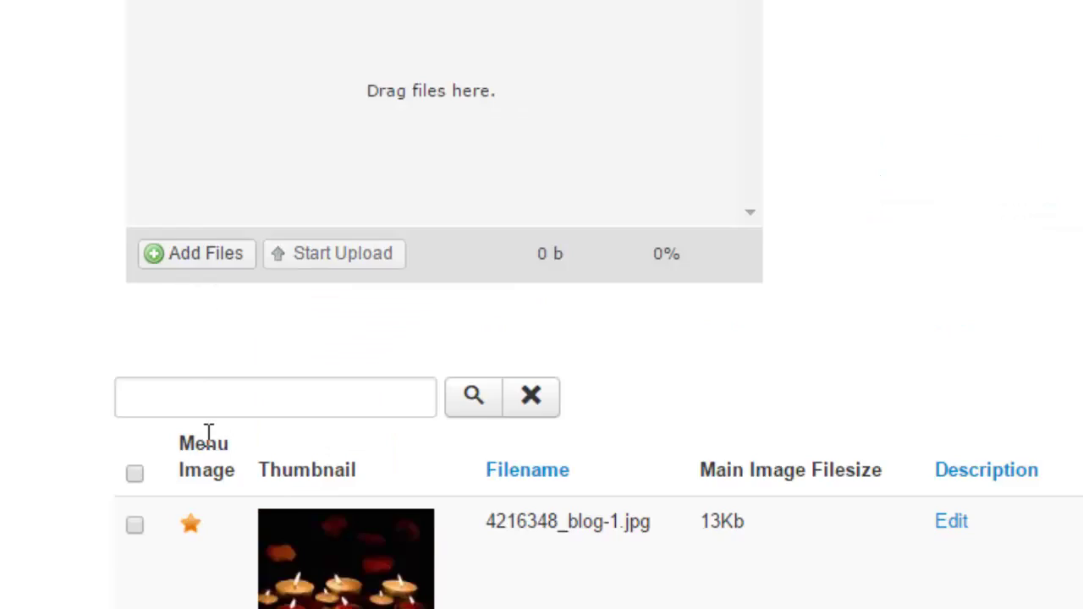
pyautogui.scroll(-4, 208, 435)
pyautogui.scroll(2, 279, 210)
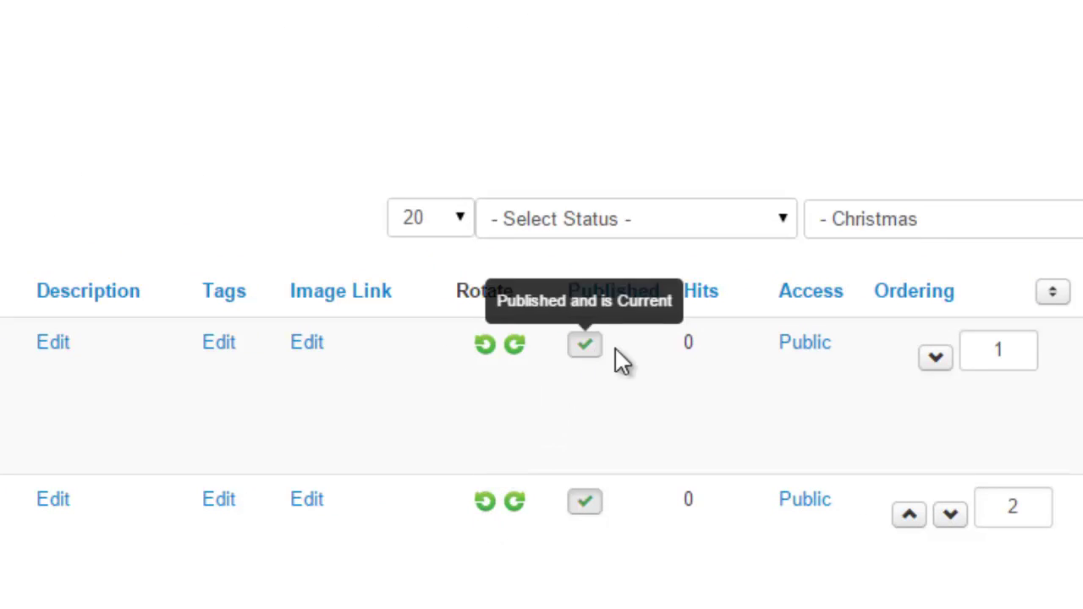
pyautogui.scroll(-3, 981, 369)
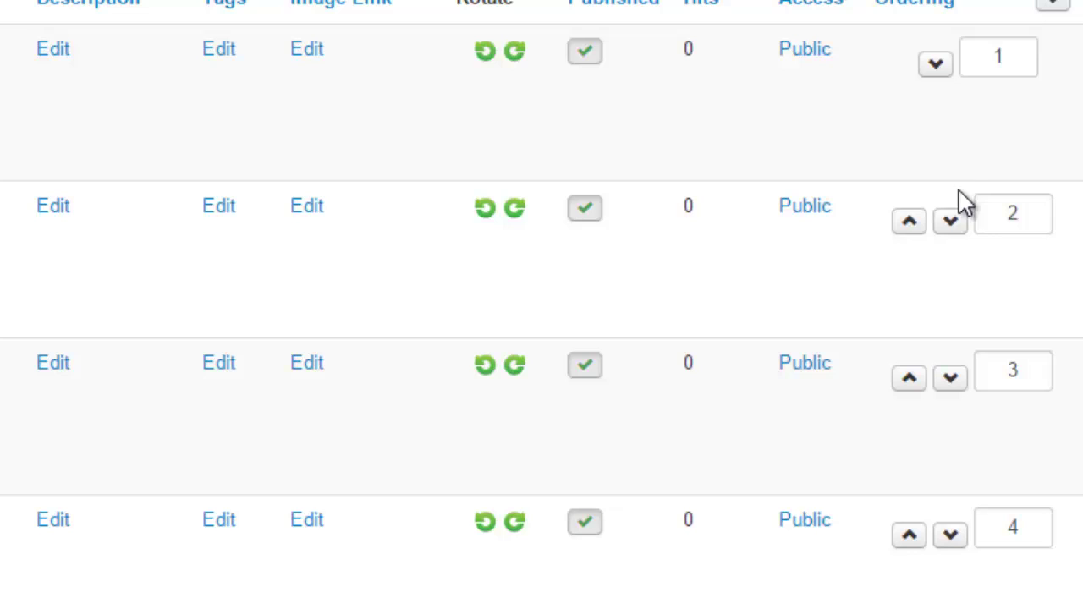
pyautogui.scroll(5, 155, 359)
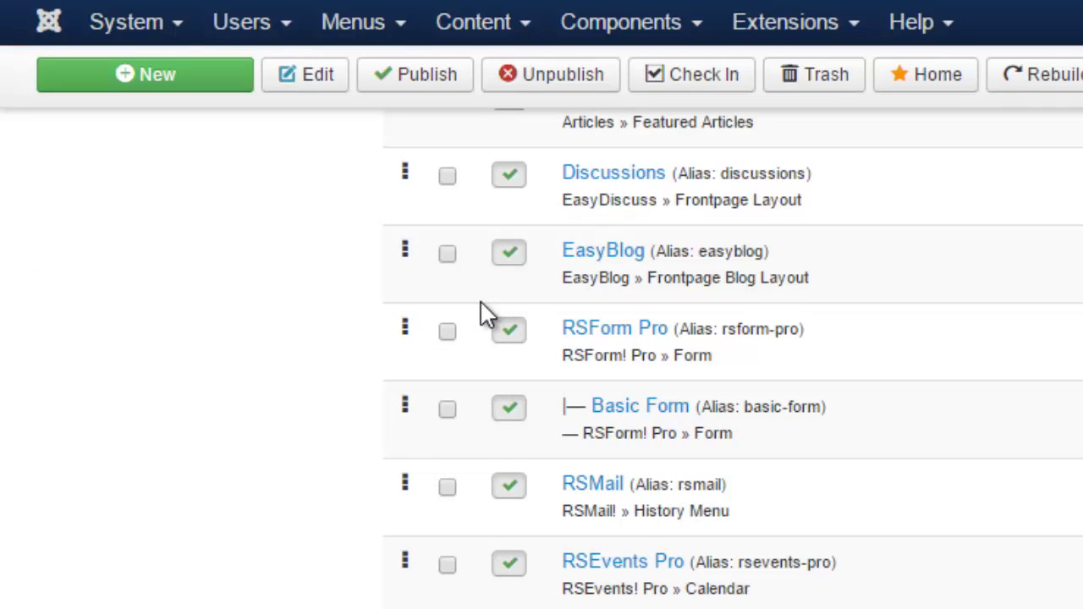
# Create a new Main Menu item with the Menu Title 'Ignite Gallery'
pyautogui.scroll(3, 482, 461)
pyautogui.scroll(-4, 483, 461)
pyautogui.scroll(4, 478, 461)
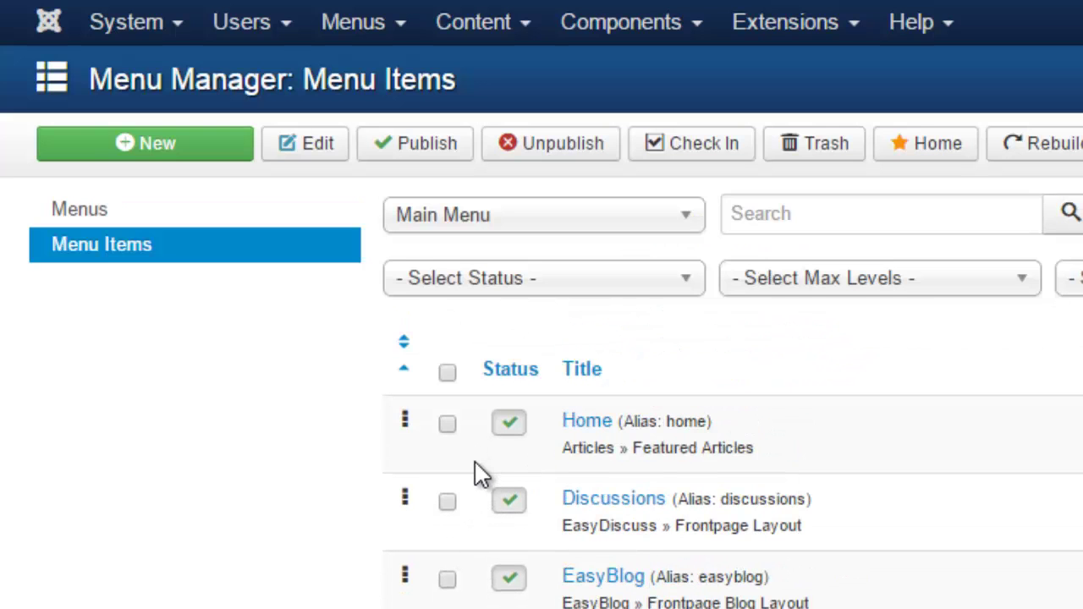
pyautogui.click(212, 149)
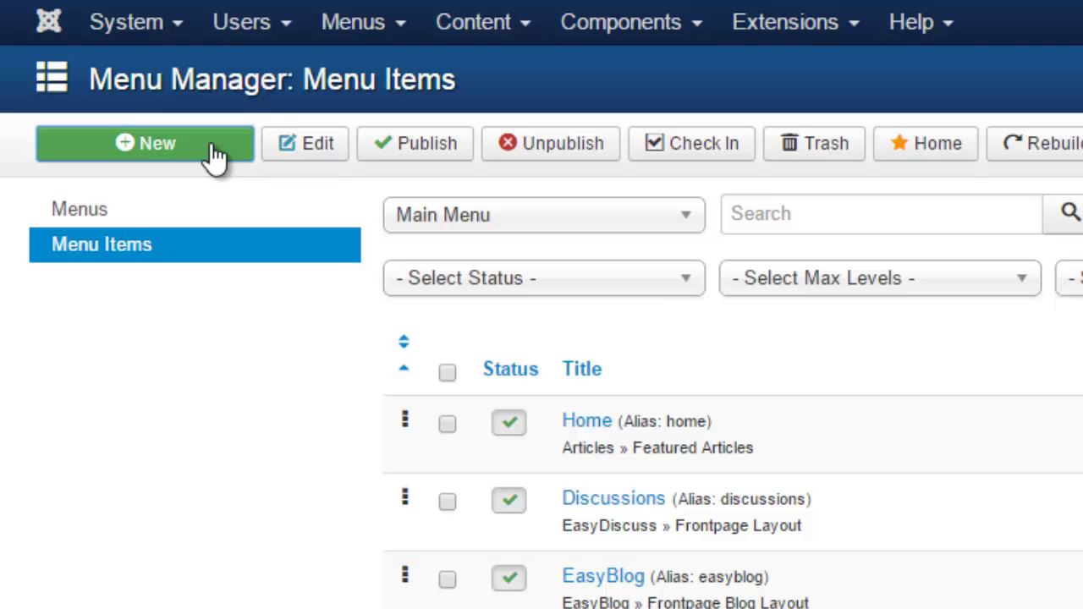
pyautogui.click(397, 239)
pyautogui.write('Ignite Gallery')
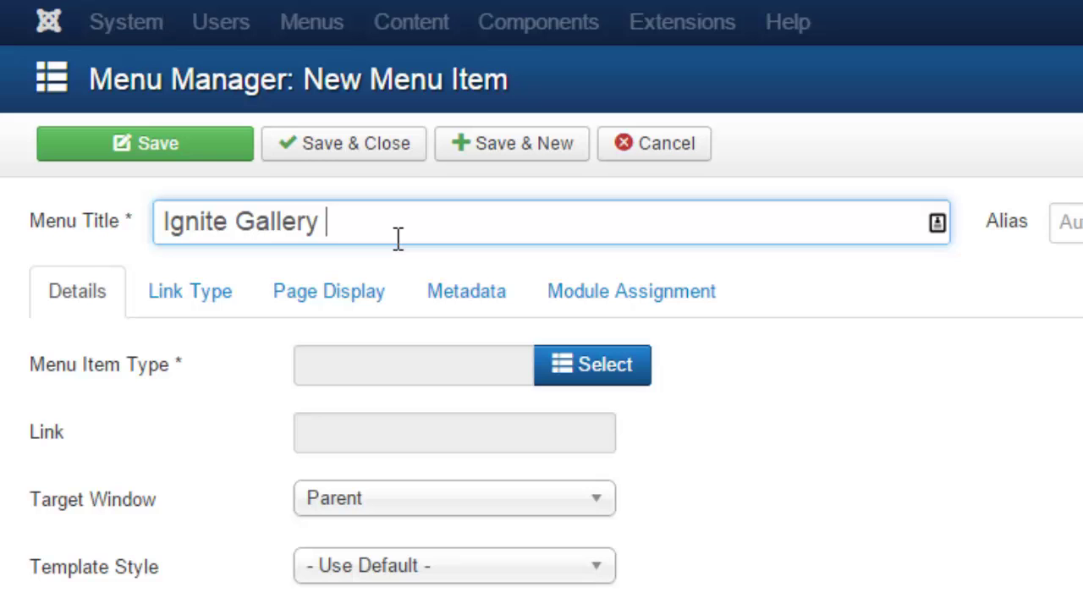
# Set the menu item type to Ignite Gallery Display Category, showing the General category
pyautogui.click(573, 370)
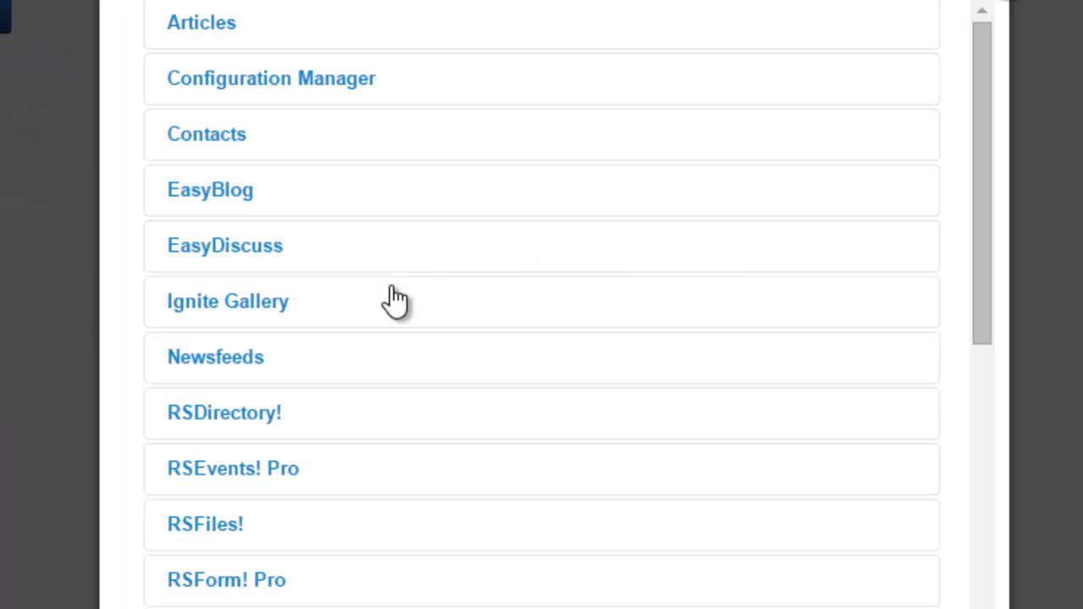
pyautogui.click(242, 306)
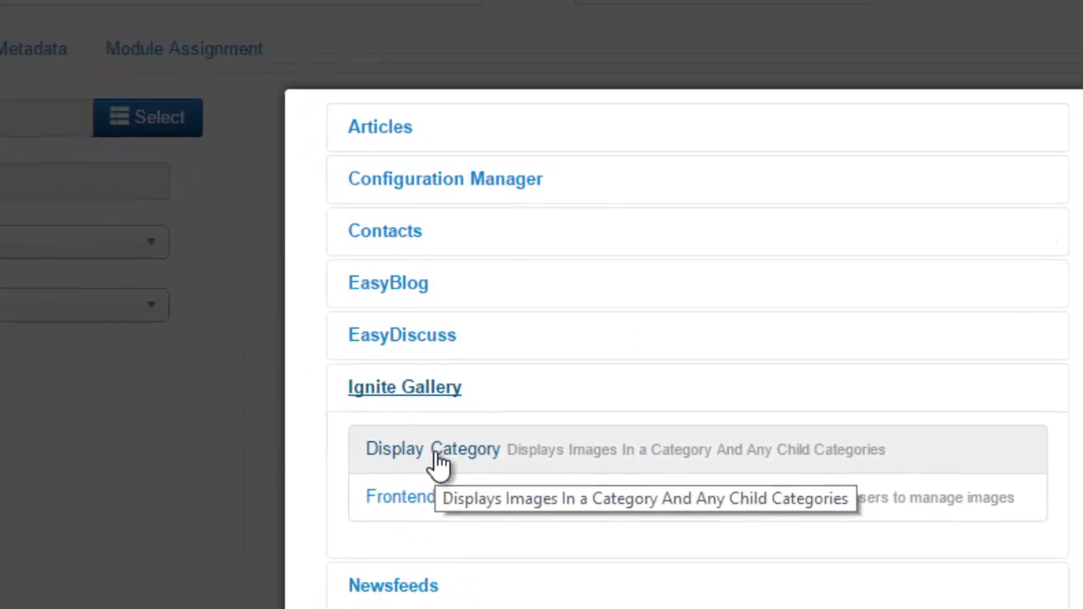
pyautogui.click(268, 379)
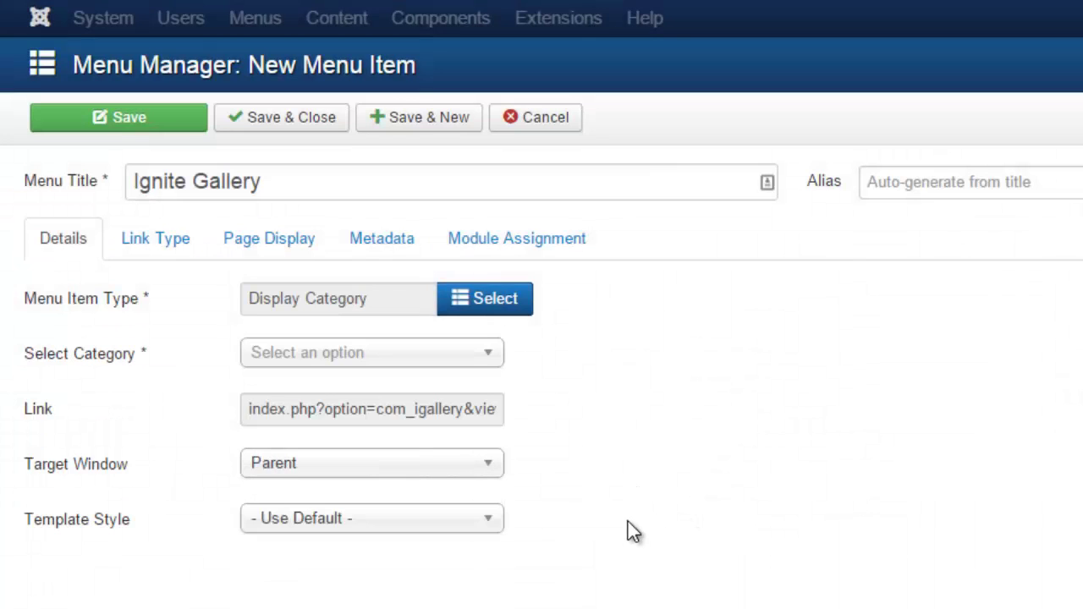
pyautogui.click(478, 364)
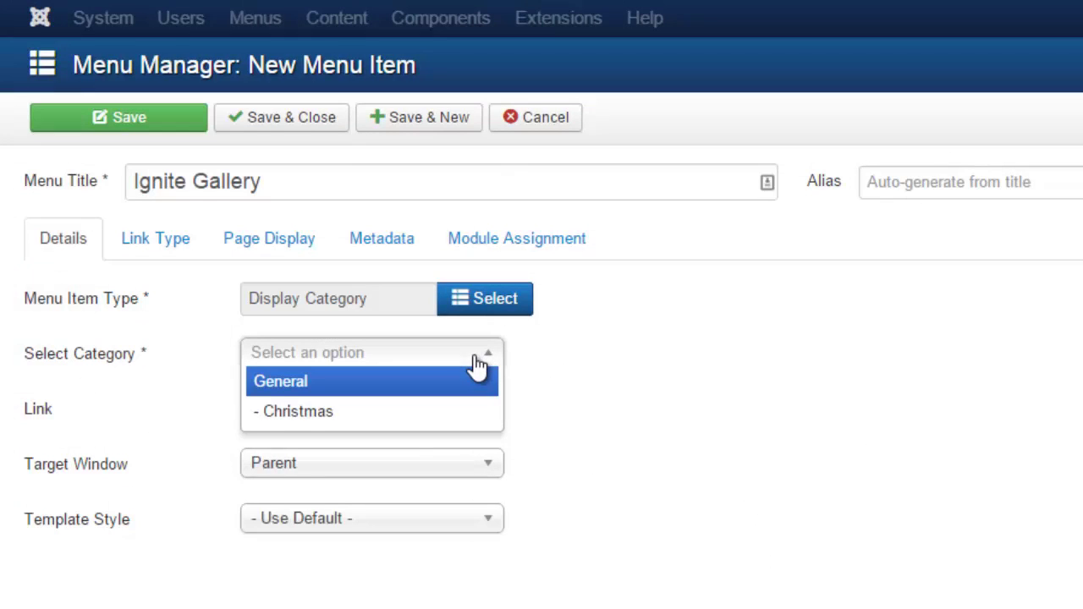
pyautogui.click(350, 399)
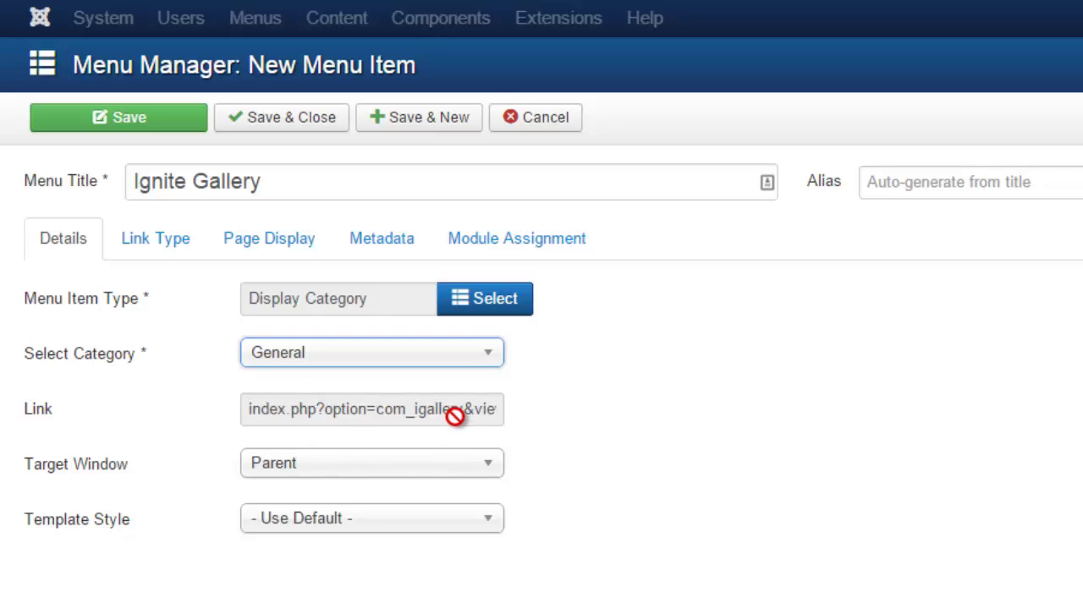
pyautogui.click(406, 360)
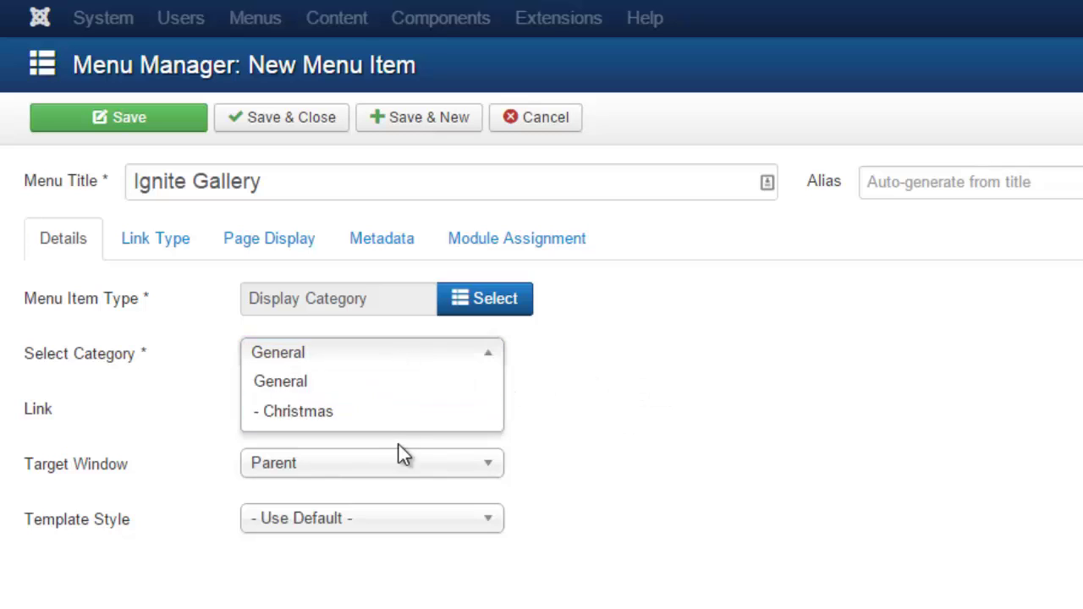
pyautogui.click(343, 389)
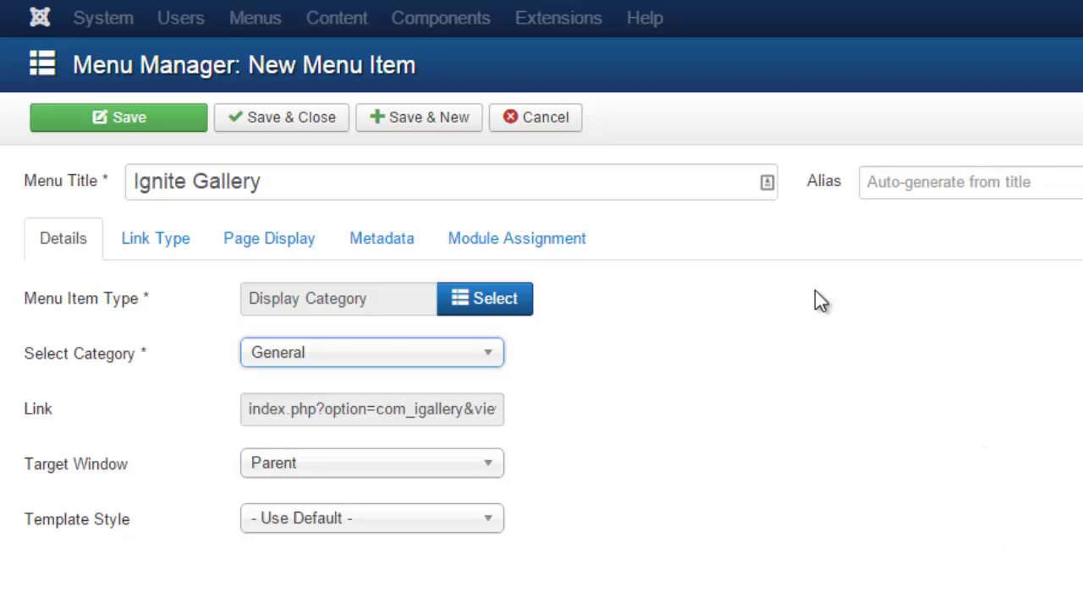
# On the Page Display settings, paste text into the Browser Page Title field
pyautogui.click(252, 242)
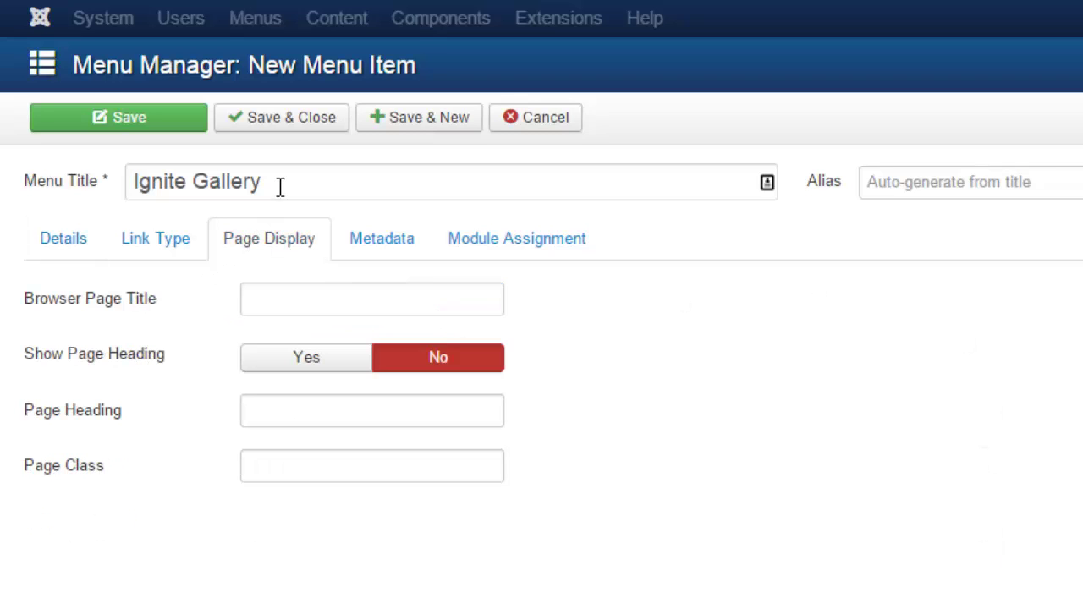
pyautogui.moveTo(278, 184); pyautogui.dragTo(101, 181)
pyautogui.click(117, 216)
pyautogui.click(285, 305)
pyautogui.hotkey('ctrl', 'v')
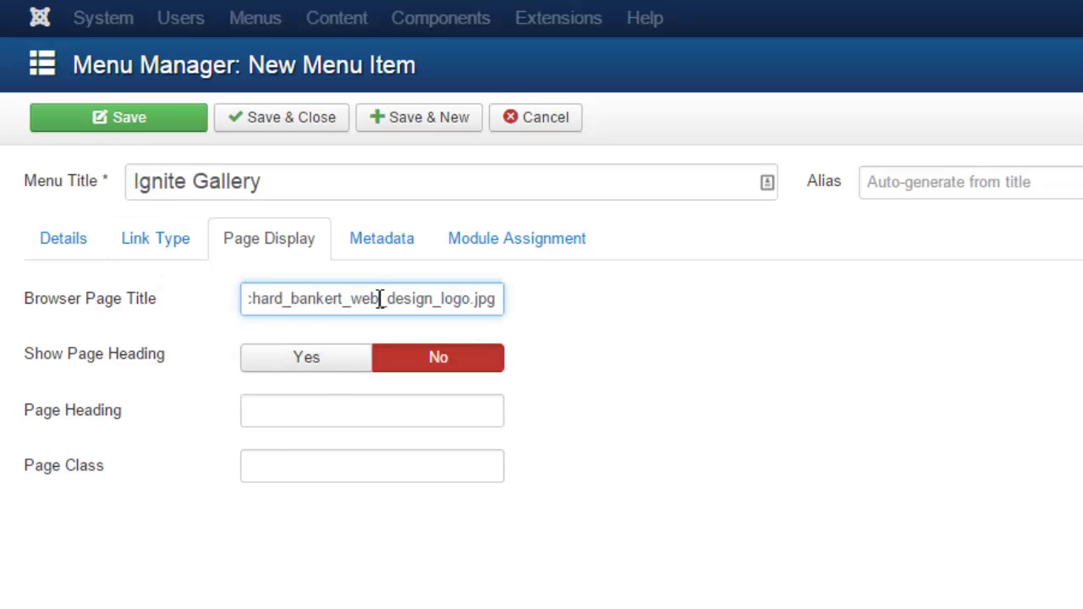
pyautogui.hotkey('ctrl', 'a')
pyautogui.hotkey('ctrl', 'v')
# Replace the URL in Browser Page Title with the menu title 'Ignite Gallery', then save and close
pyautogui.moveTo(269, 183); pyautogui.dragTo(107, 210)
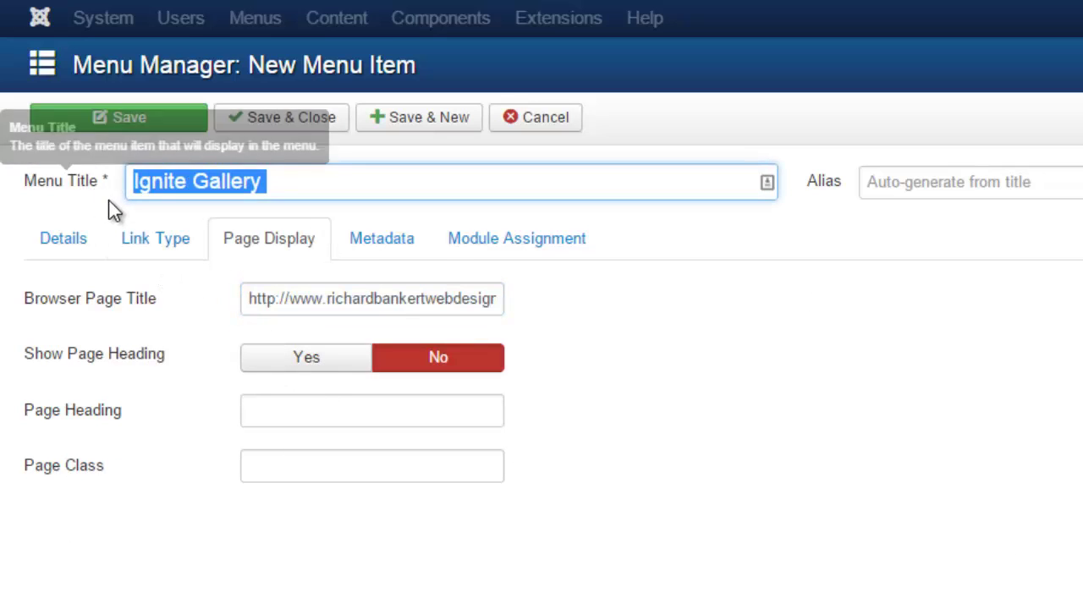
pyautogui.hotkey('ctrl', 'c')
pyautogui.click(357, 295)
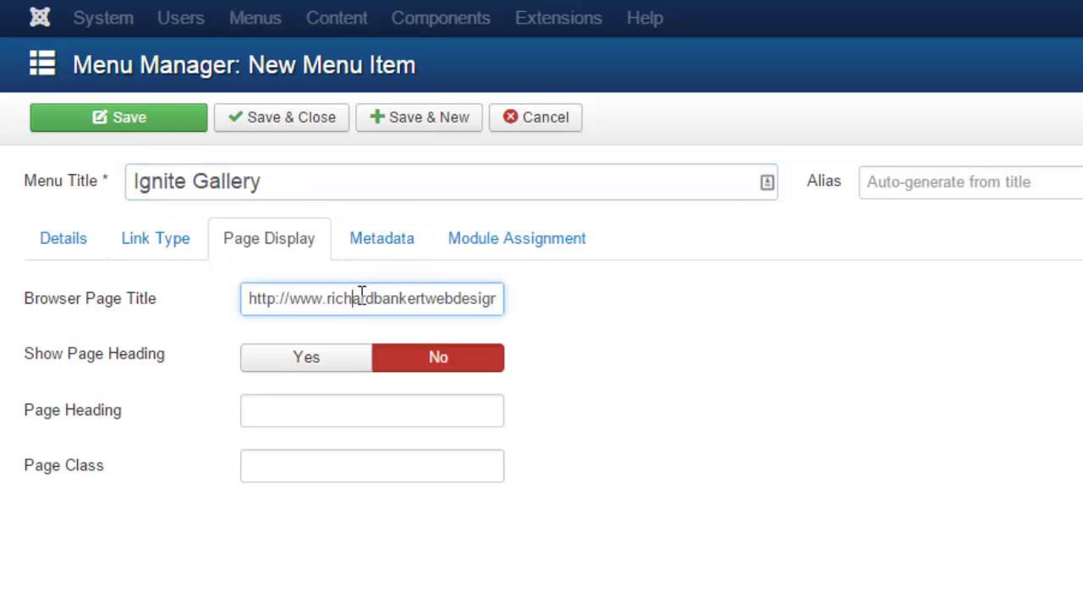
pyautogui.hotkey('ctrl', 'a')
pyautogui.hotkey('ctrl', 'v')
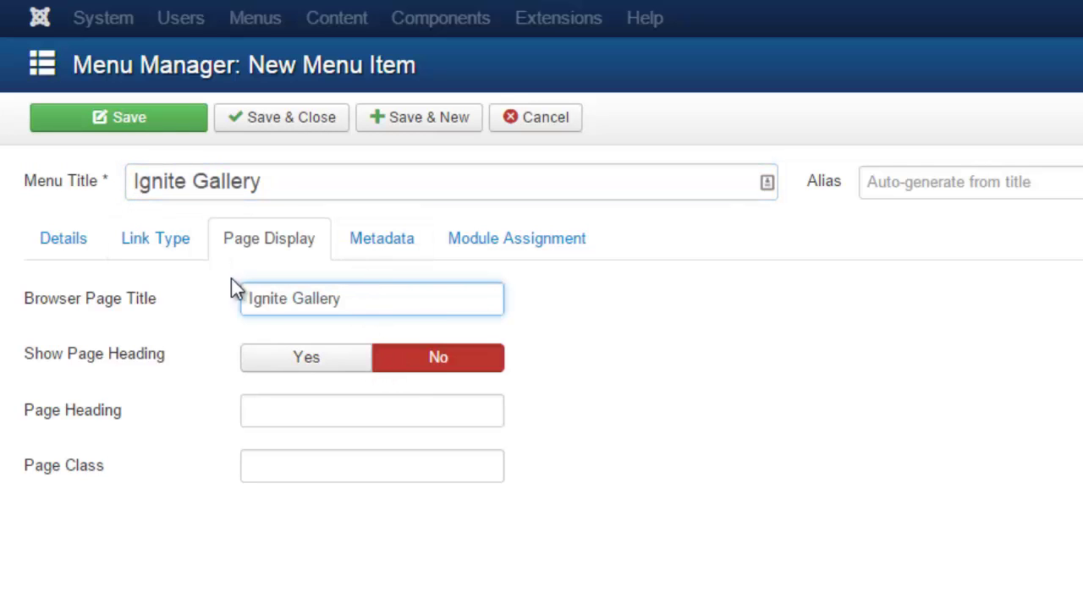
pyautogui.click(249, 129)
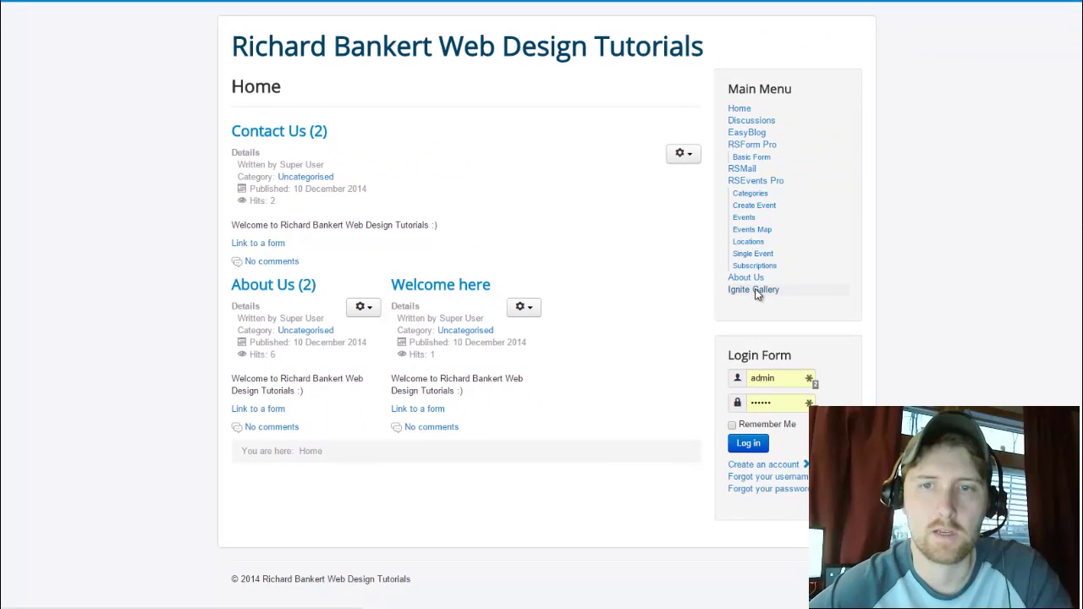
# Open the Ignite Gallery page from the front-end Main Menu
pyautogui.click(755, 291)
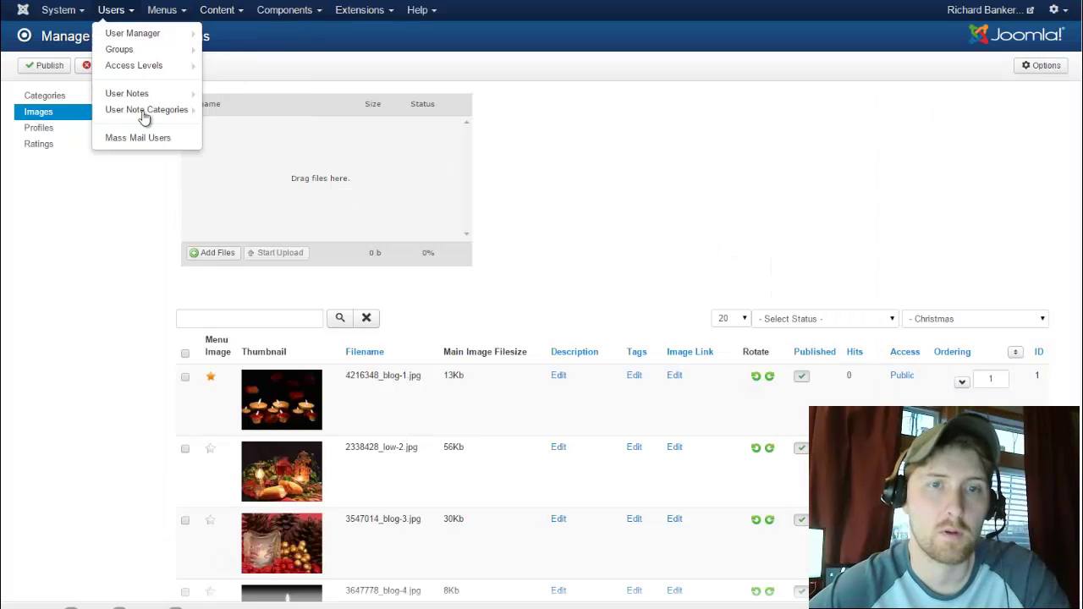
# Star the second image, 2338428_low-2.jpg, as the Christmas gallery's menu image
pyautogui.scroll(-2, 236, 341)
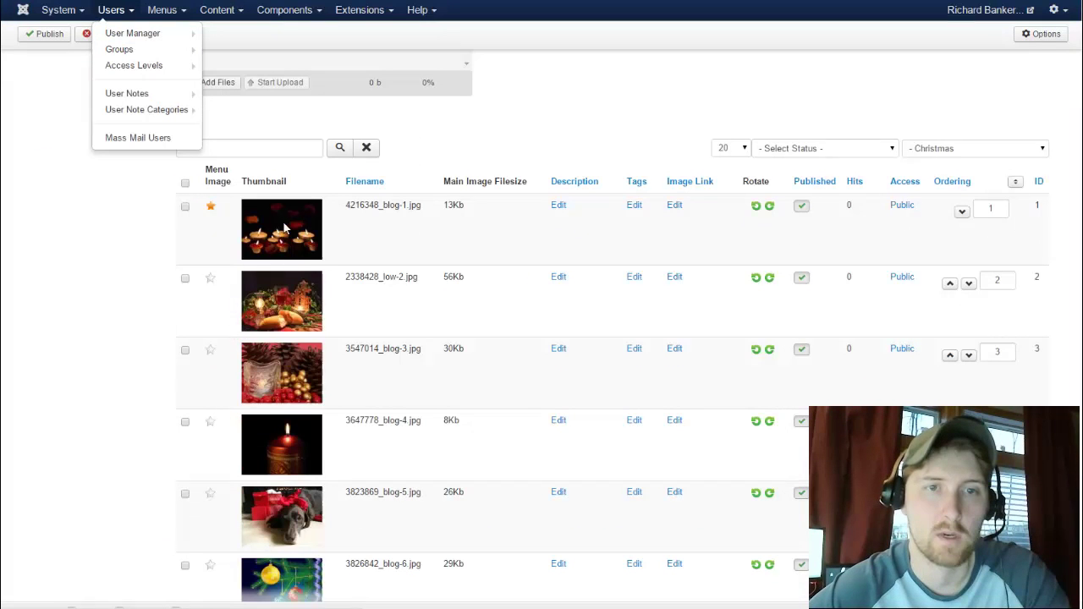
pyautogui.click(212, 288)
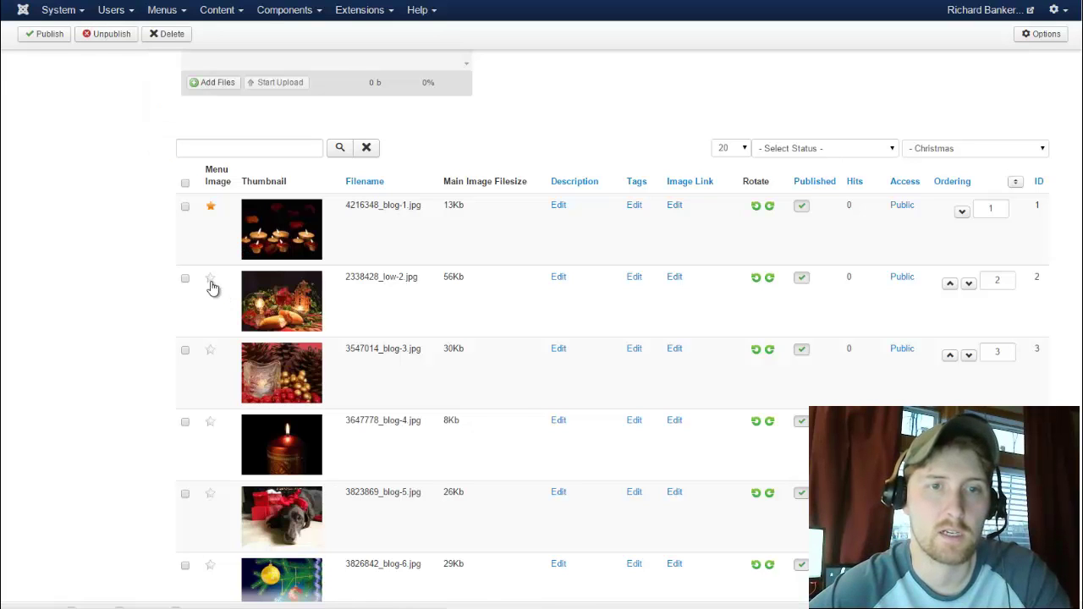
pyautogui.click(211, 280)
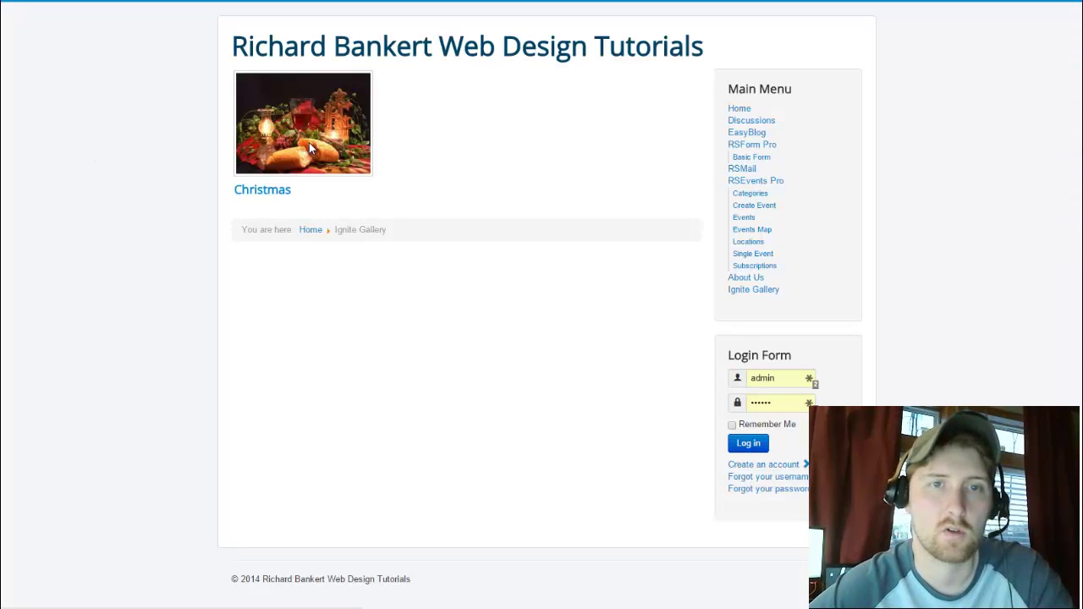
# Open the Christmas slideshow and view the ornament and Merry Christmas card images
pyautogui.click(309, 148)
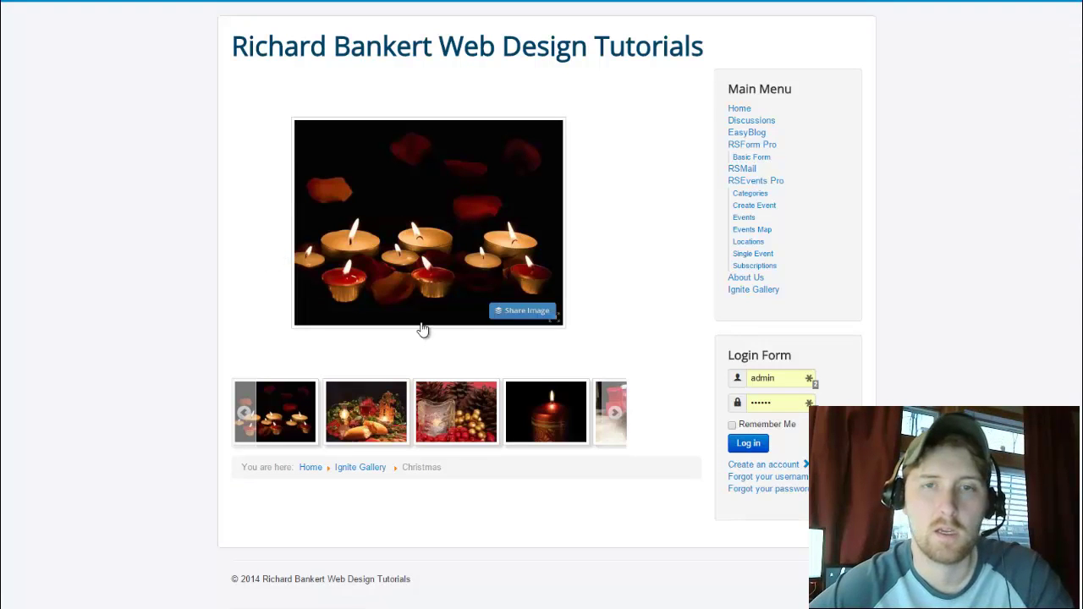
pyautogui.click(614, 412)
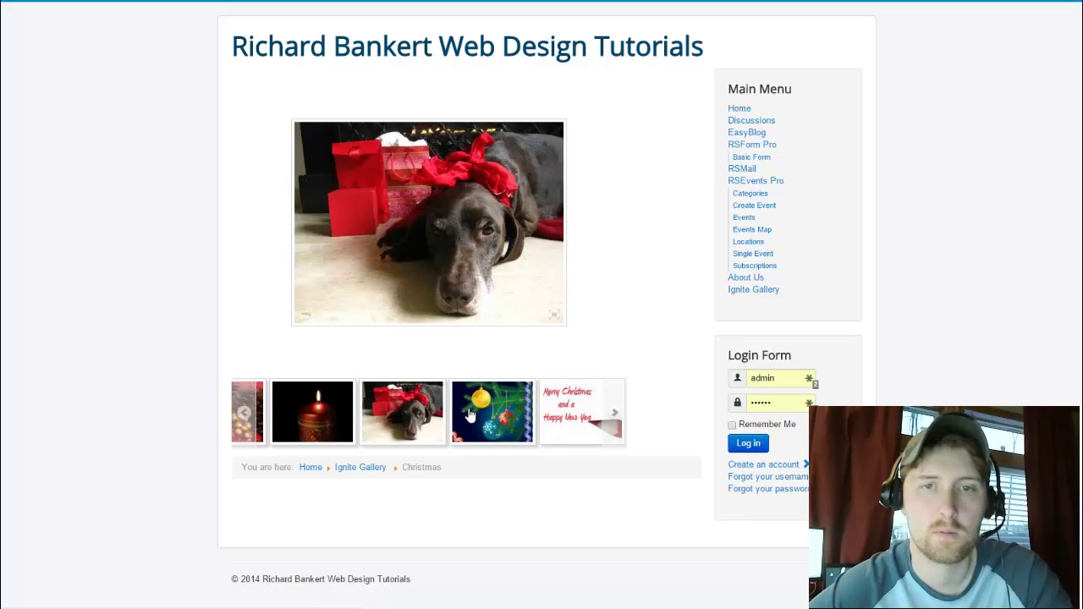
pyautogui.click(478, 416)
pyautogui.click(554, 423)
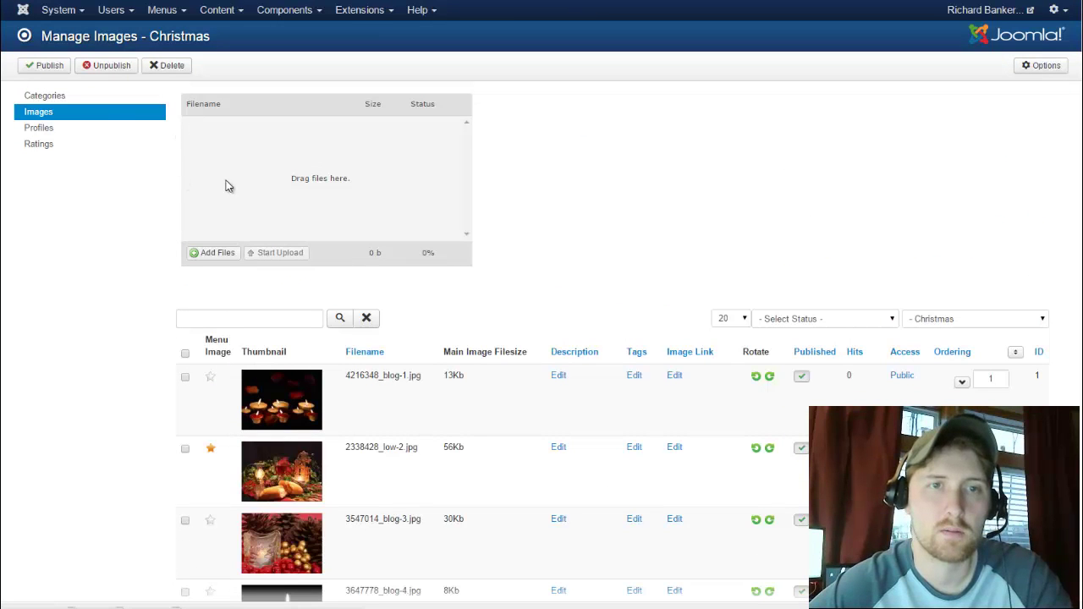
# Go to Components > Ignite Gallery > Images and filter the list to the Christmas category
pyautogui.click(278, 11)
pyautogui.moveTo(286, 135)
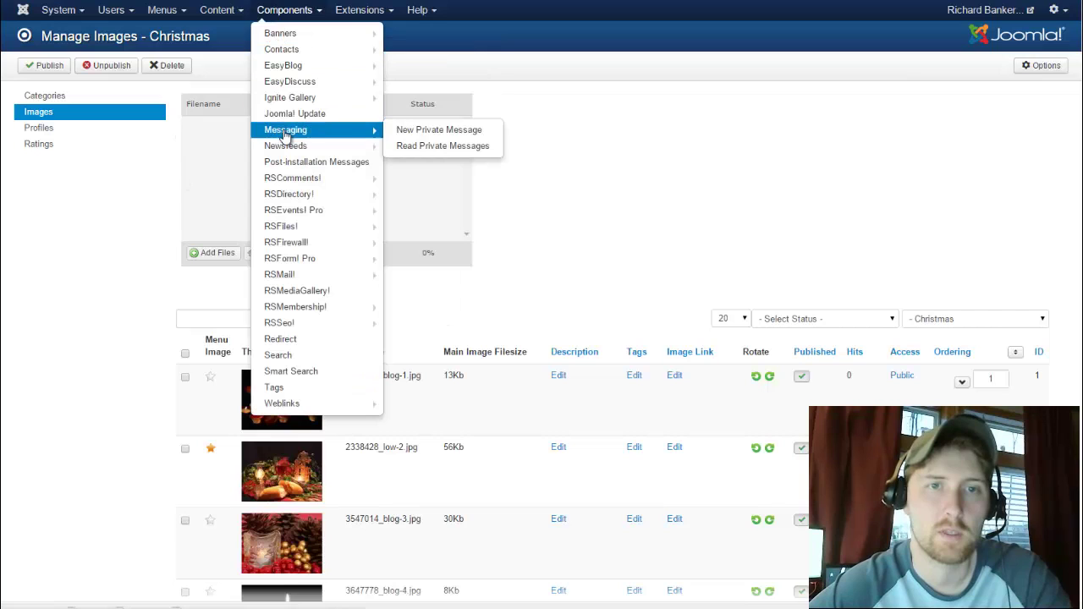
pyautogui.moveTo(299, 106)
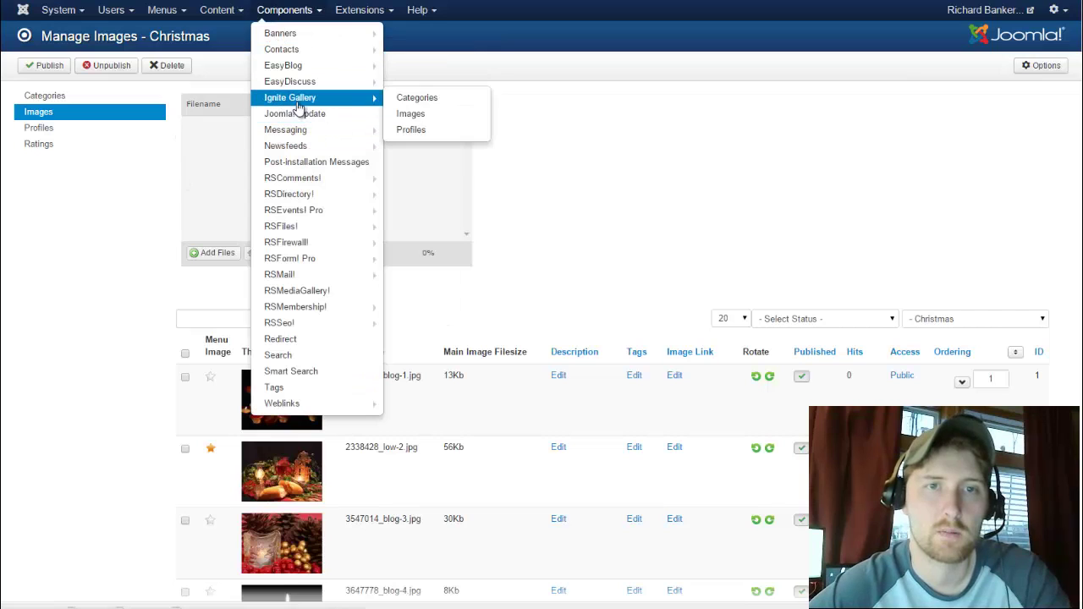
pyautogui.click(414, 114)
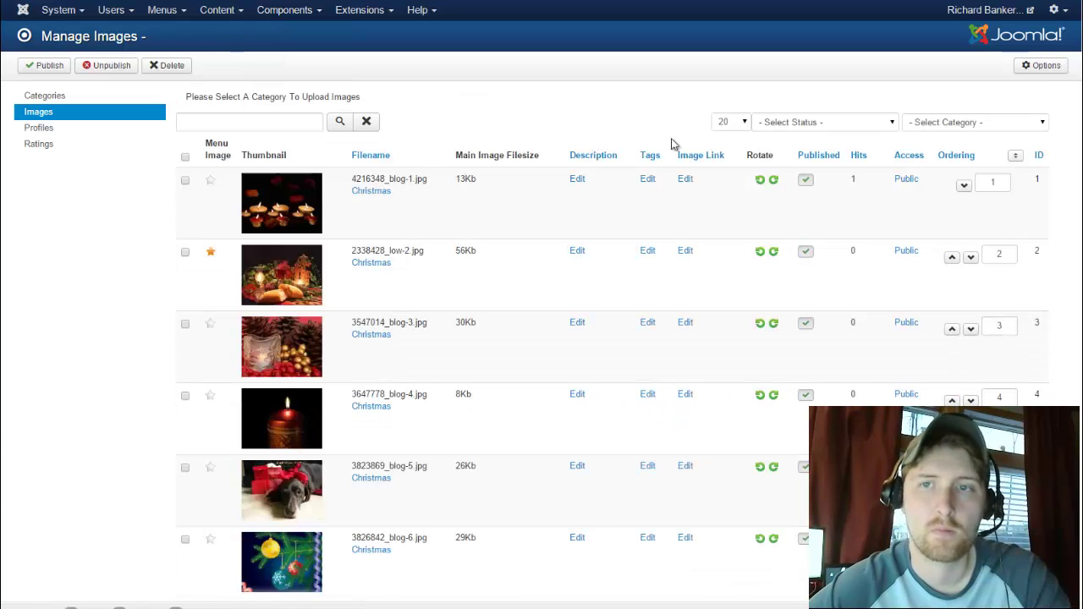
pyautogui.click(930, 126)
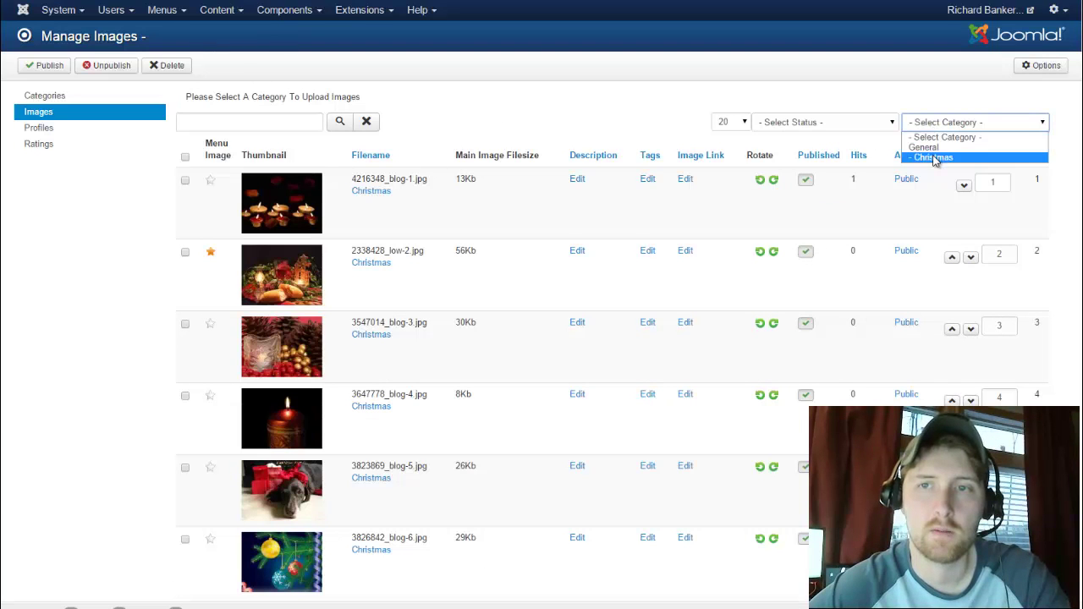
pyautogui.click(935, 159)
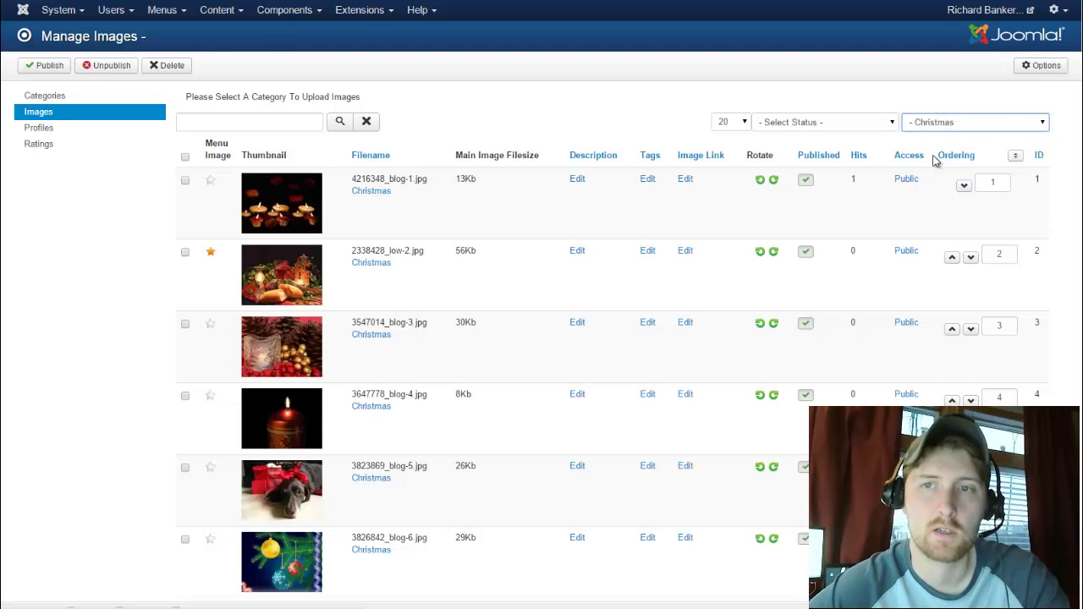
pyautogui.scroll(-2, 493, 251)
pyautogui.scroll(2, 220, 181)
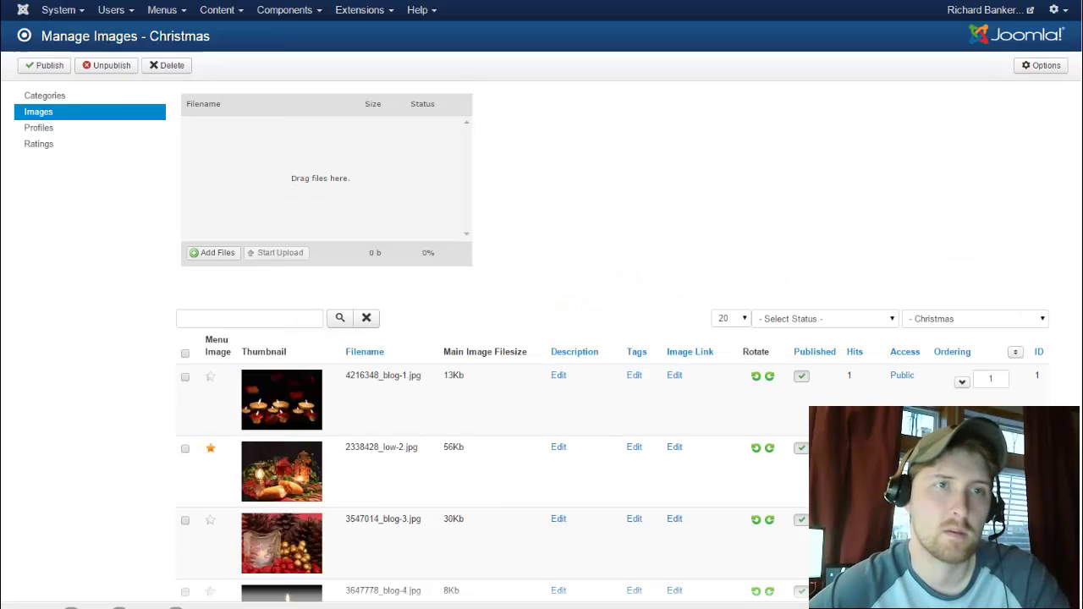
# Drag 2225278_blog.jpg from File Explorer into the upload box and upload it to Christmas
pyautogui.hotkey('alt', 'Tab')
pyautogui.moveTo(154, 168); pyautogui.dragTo(368, 191)
pyautogui.click(284, 258)
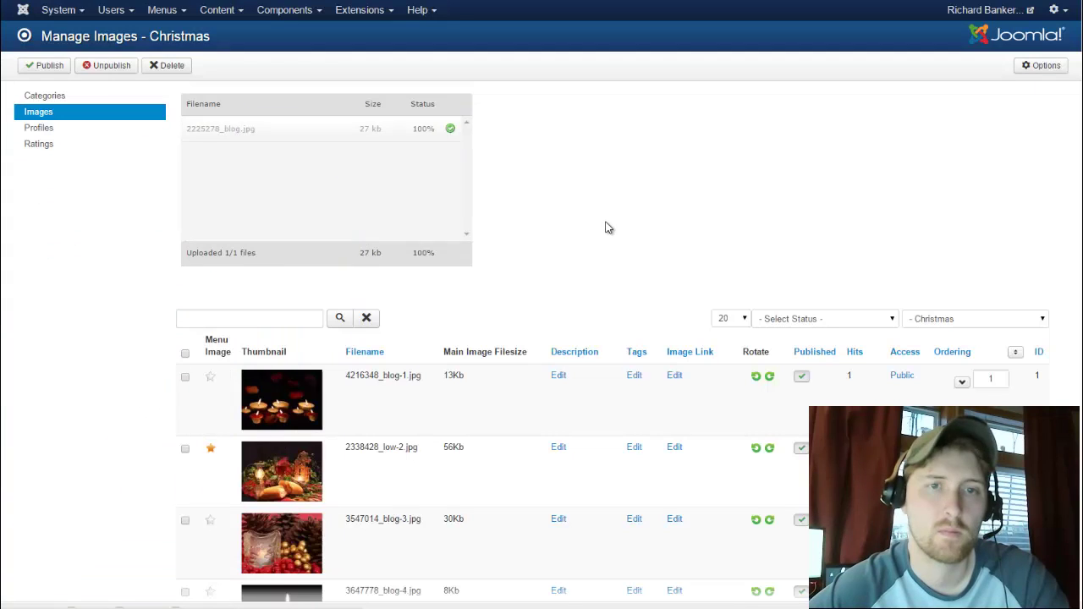
pyautogui.scroll(-5, 501, 209)
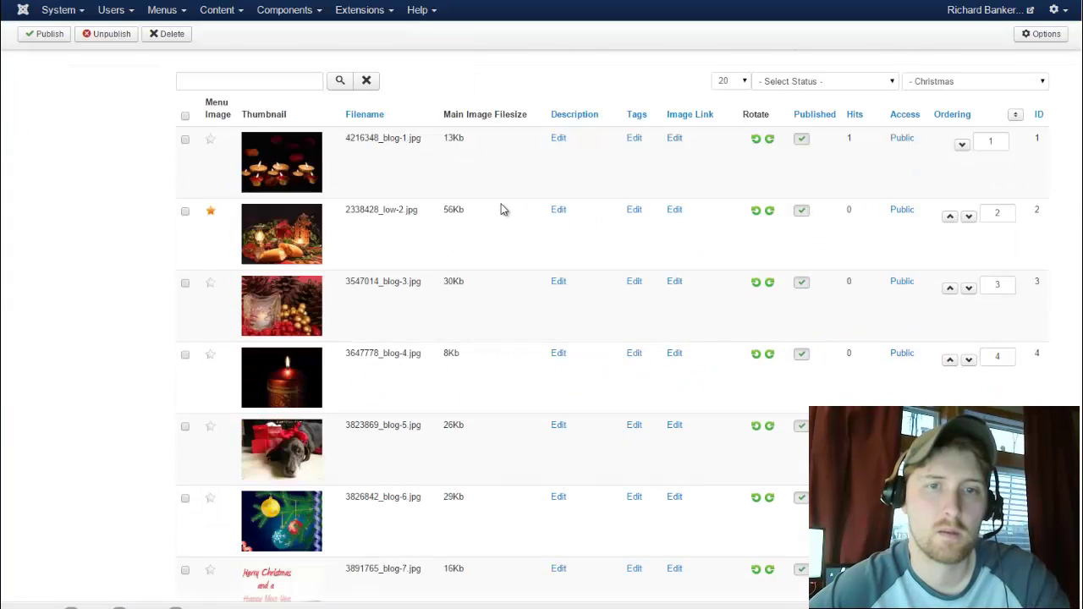
pyautogui.scroll(5, 499, 209)
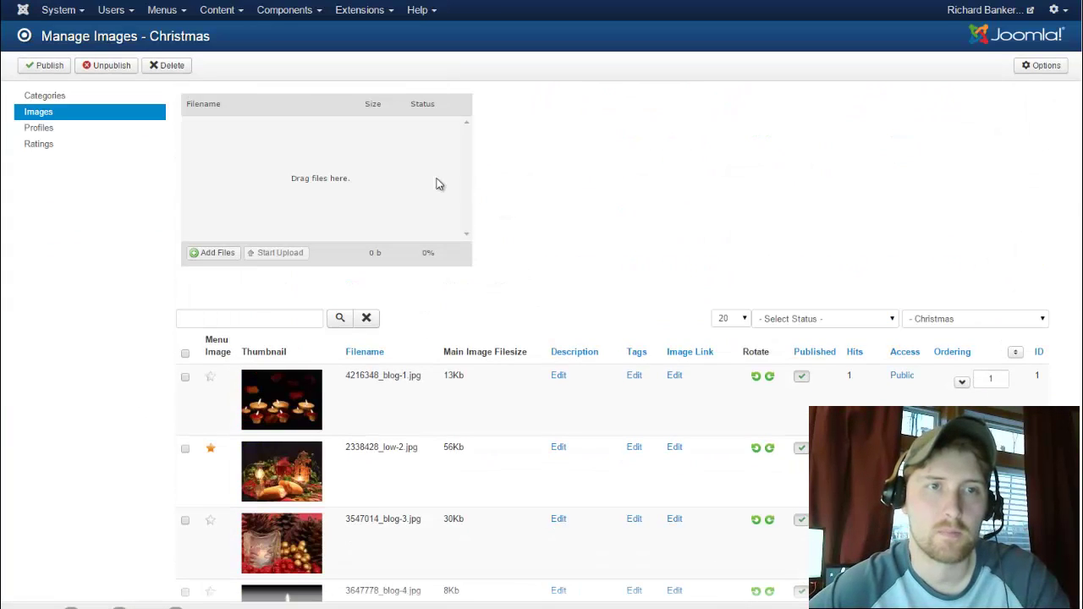
pyautogui.scroll(-5, 571, 212)
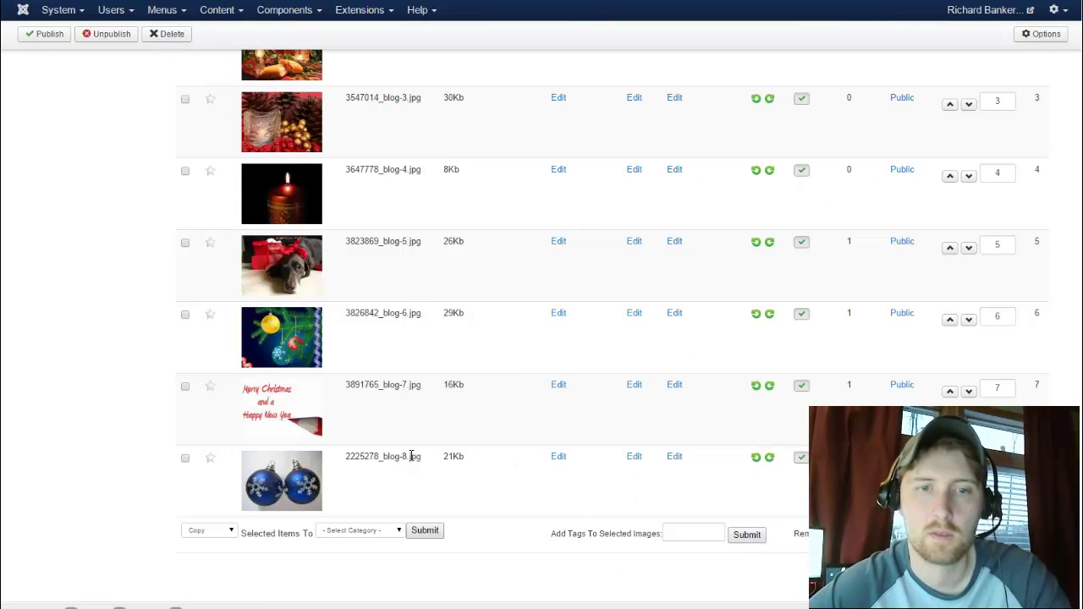
pyautogui.scroll(5, 414, 457)
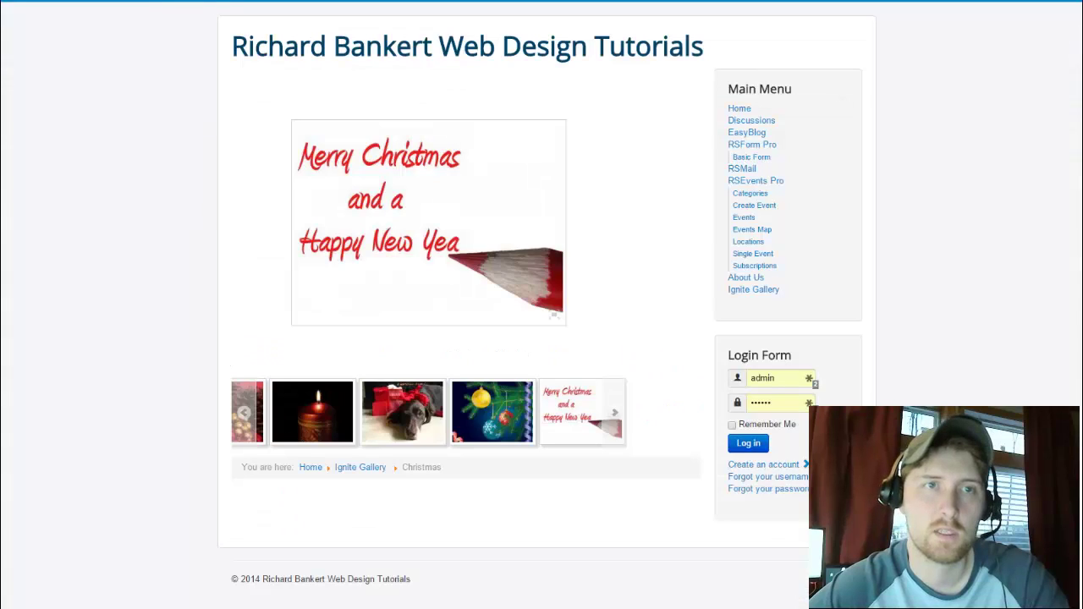
# Display the blue ornaments photo as the main image in the front-end Christmas slideshow
pyautogui.moveTo(352, 237)
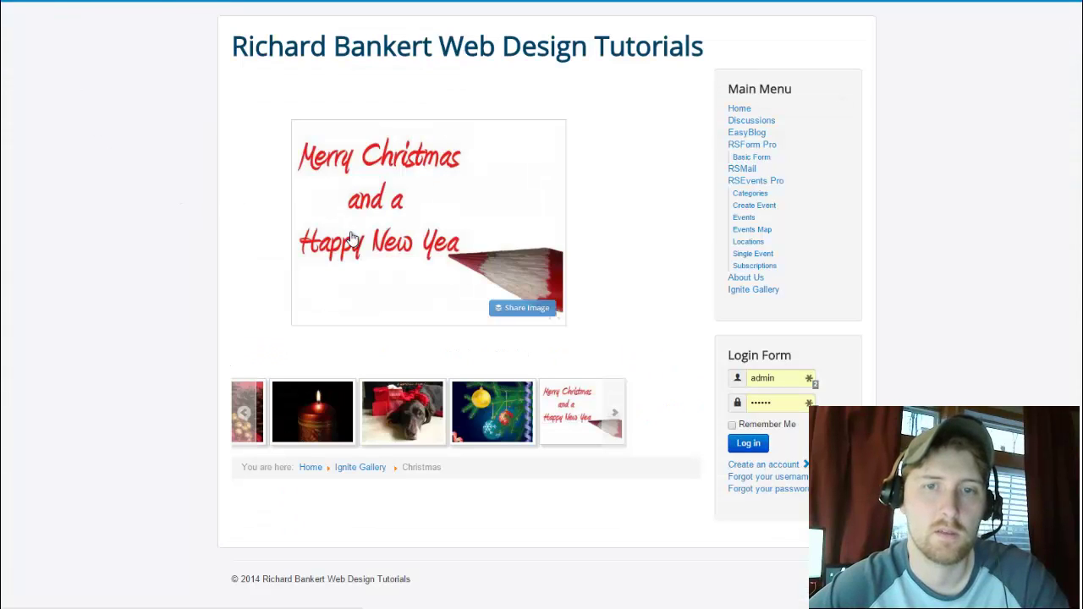
pyautogui.click(584, 419)
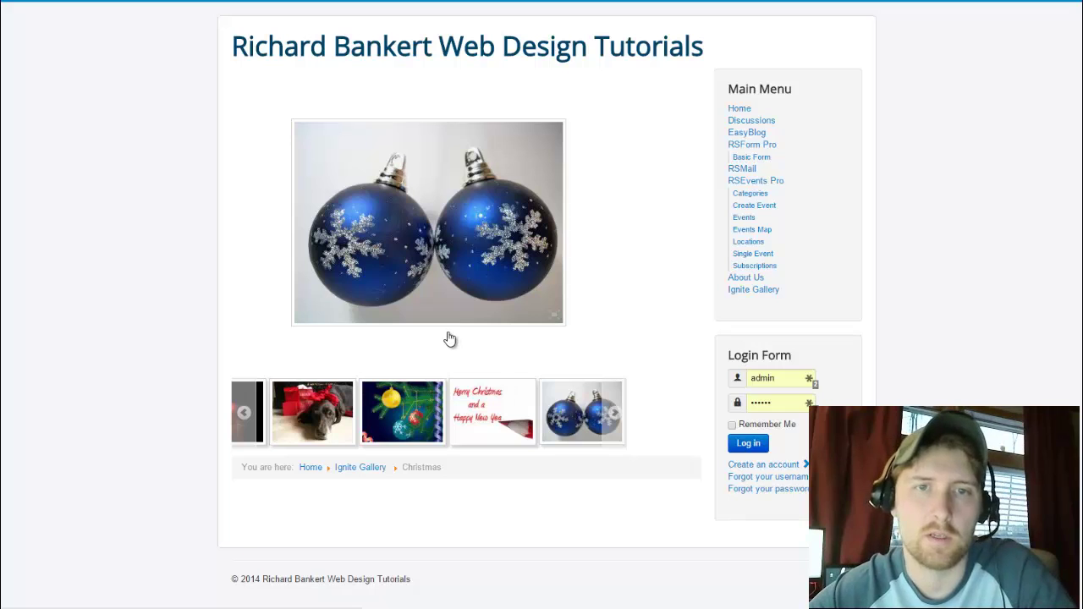
pyautogui.moveTo(415, 307)
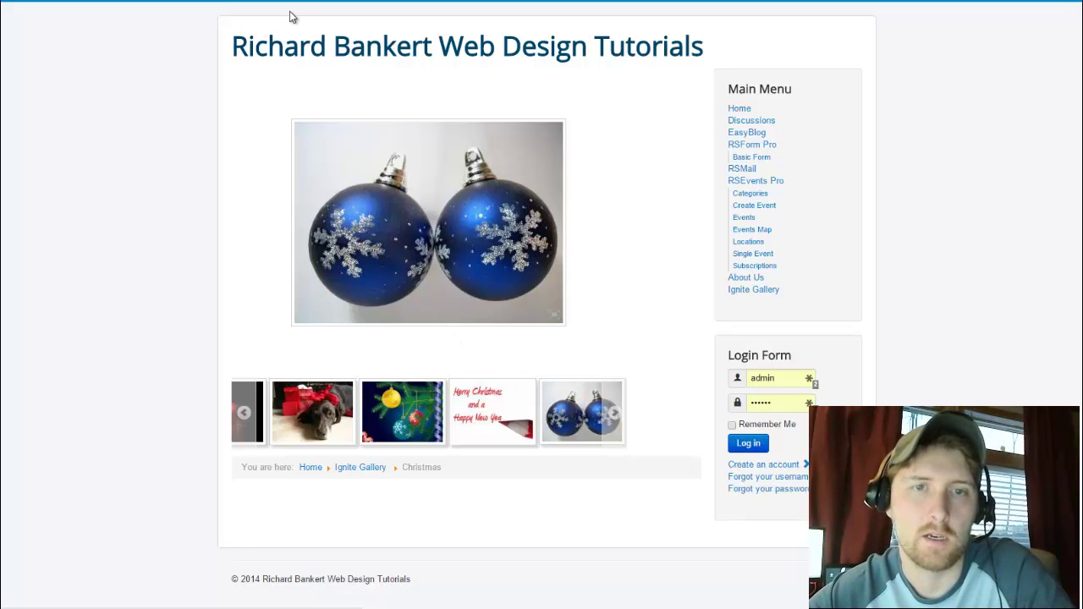